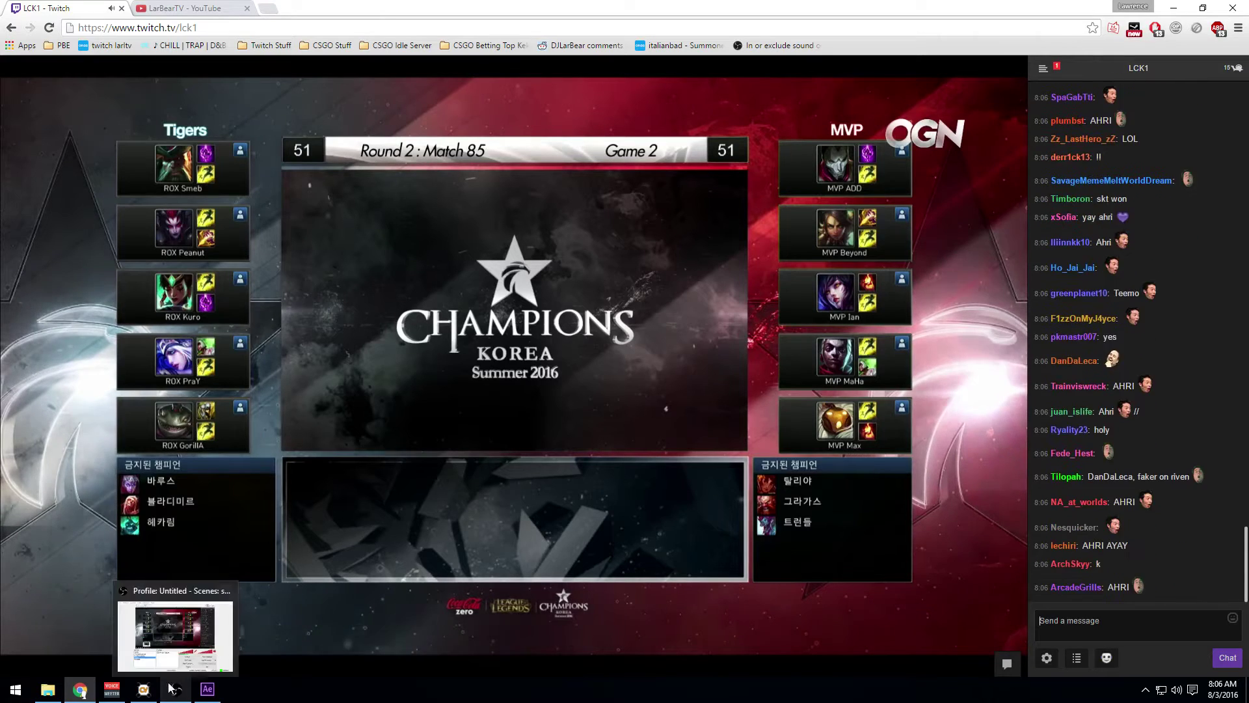
# Bring up the CheVolume audio mixer and the OBS recording window from the taskbar.
pyautogui.click(142, 689)
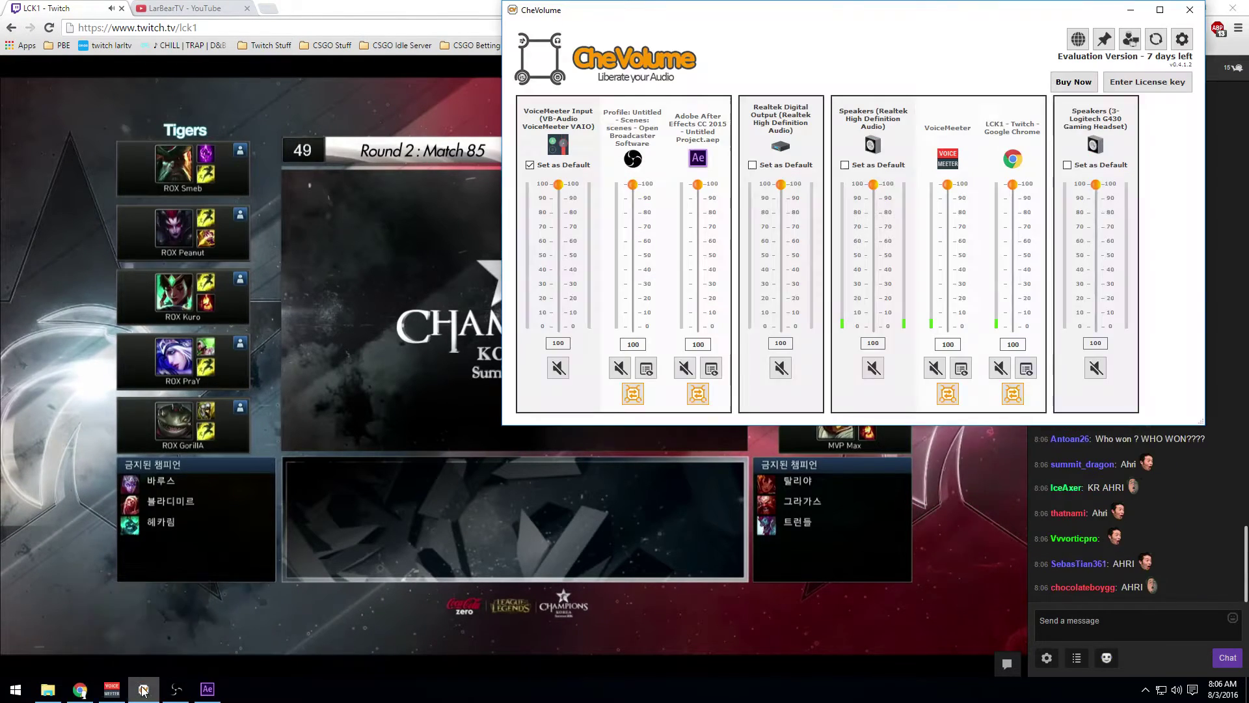
pyautogui.click(175, 688)
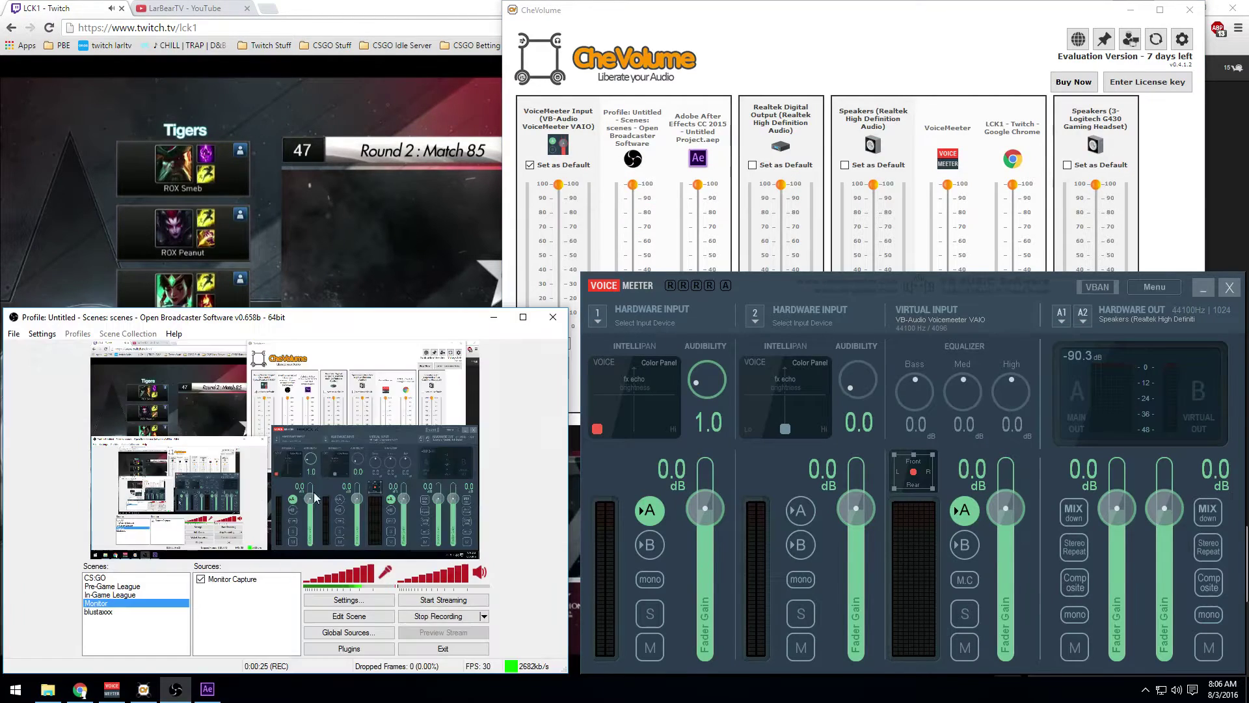
# Go to the LarBearTV YouTube tab's home feed and start the Kevin Gates music video.
pyautogui.click(169, 174)
pyautogui.hotkey('ctrl', 'Tab')
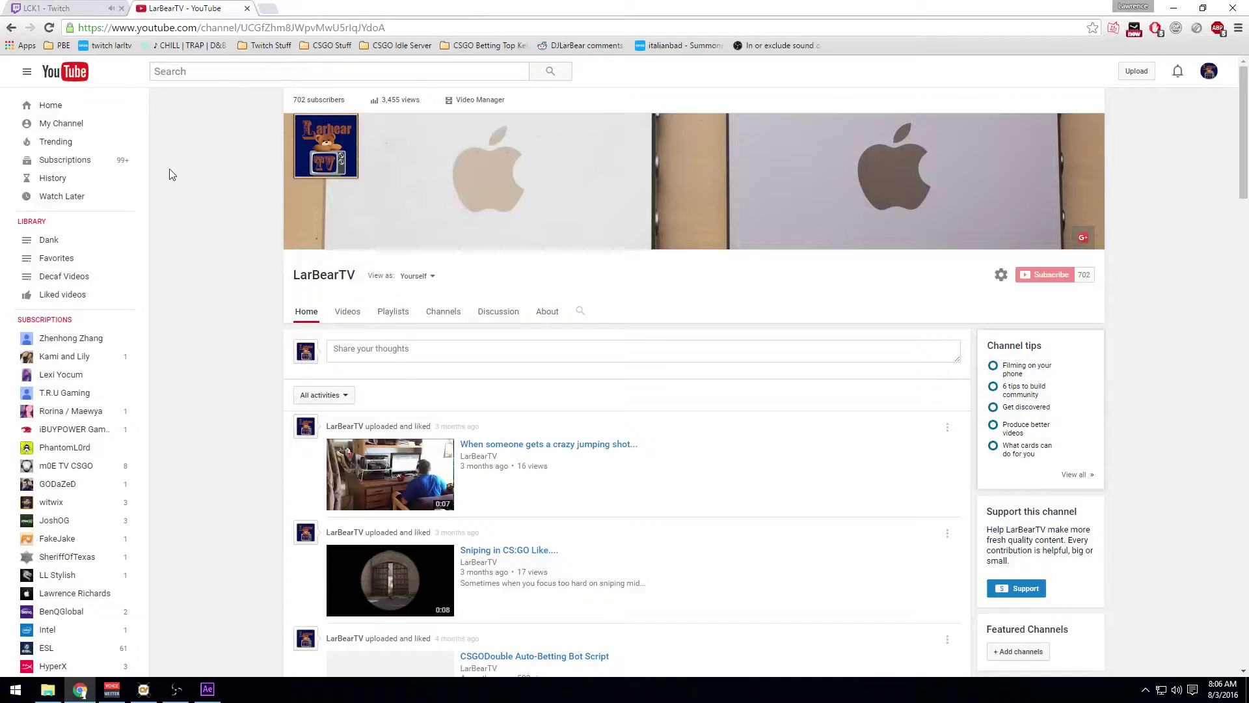
pyautogui.click(45, 125)
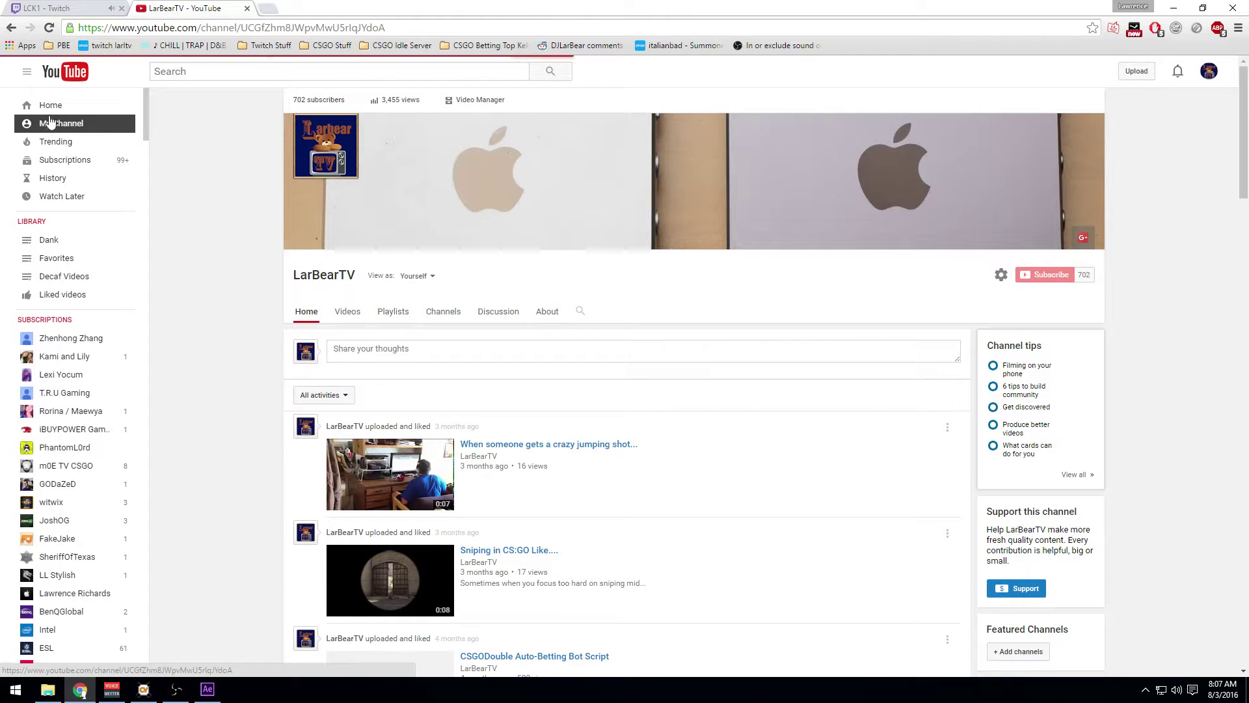
pyautogui.click(51, 108)
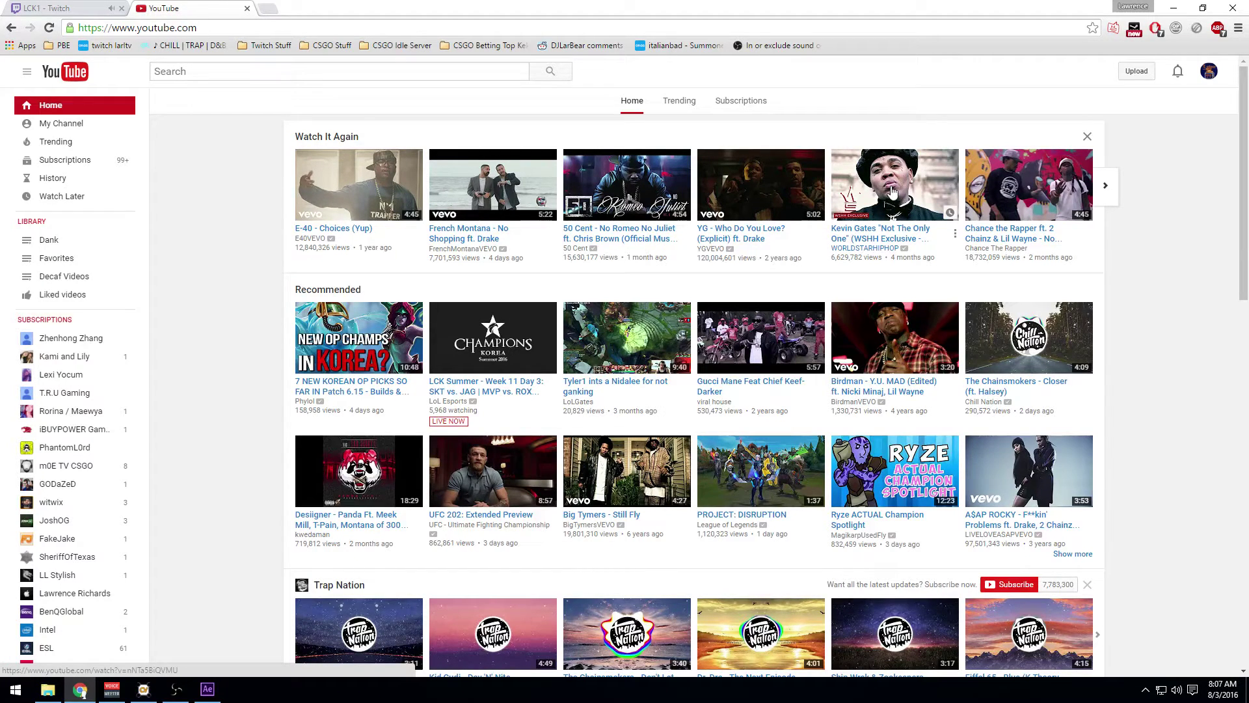
pyautogui.click(892, 193)
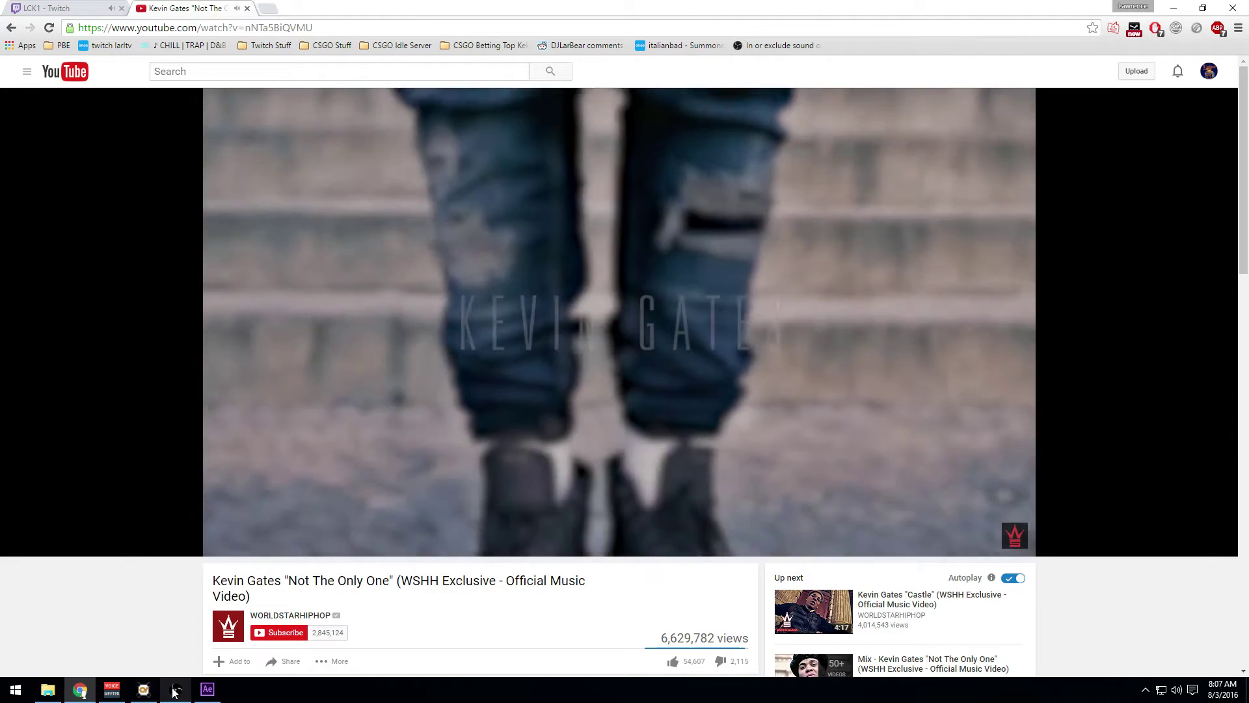
# Pause the Twitch stream in its tab and return to the Kevin Gates video tab.
pyautogui.click(176, 689)
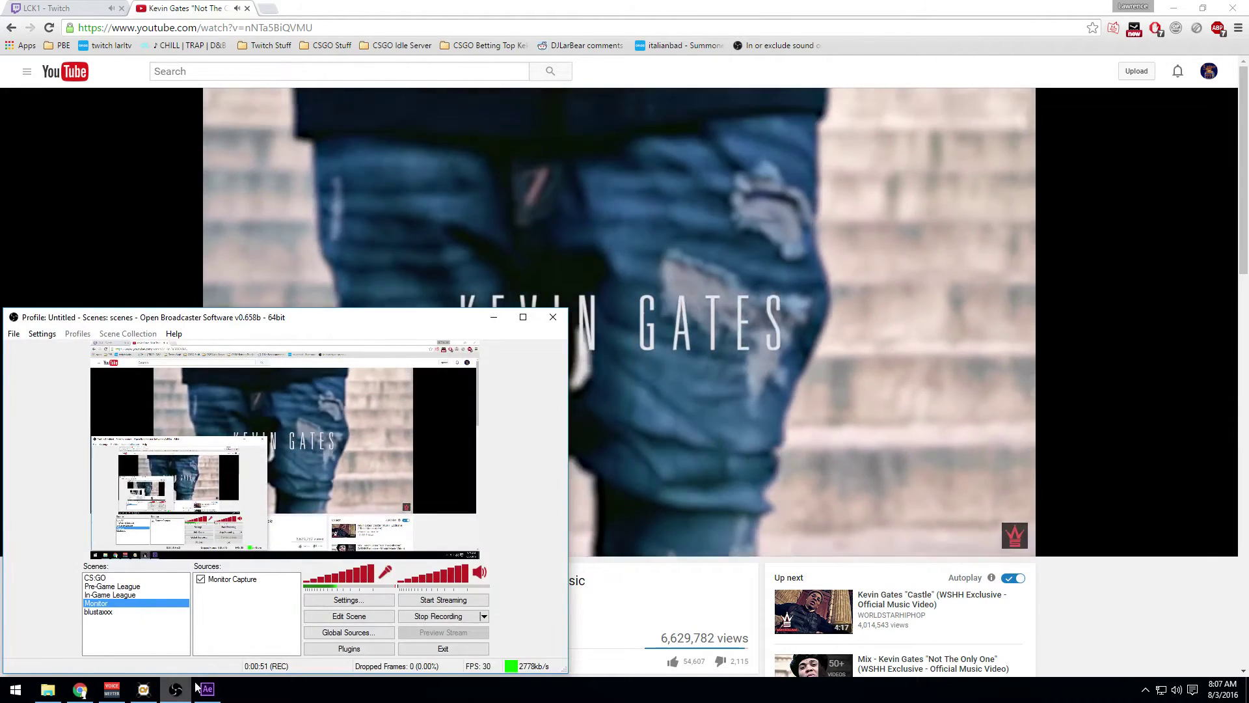
pyautogui.click(176, 689)
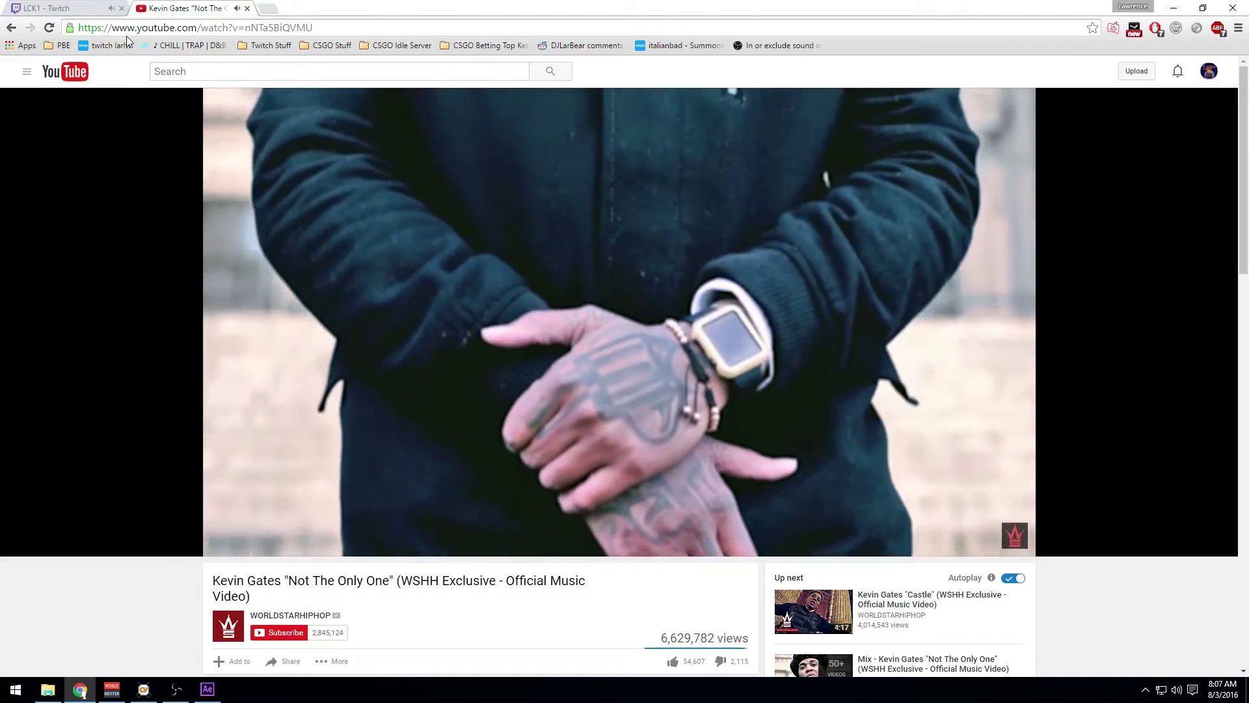
pyautogui.hotkey('ctrl', '1')
pyautogui.click(16, 635)
pyautogui.hotkey('ctrl', '2')
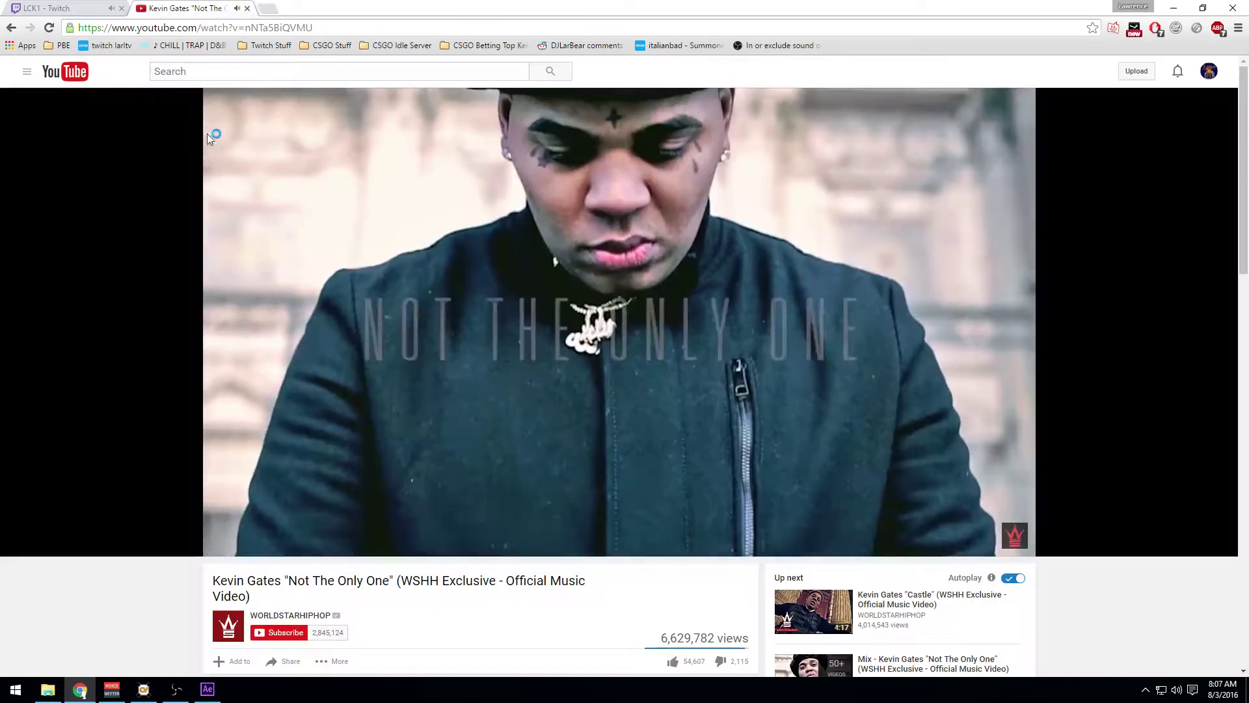
# Move the CheVolume window to the upper left and raise VoiceMeeter beside it.
pyautogui.click(111, 689)
pyautogui.moveTo(724, 11); pyautogui.dragTo(226, 39)
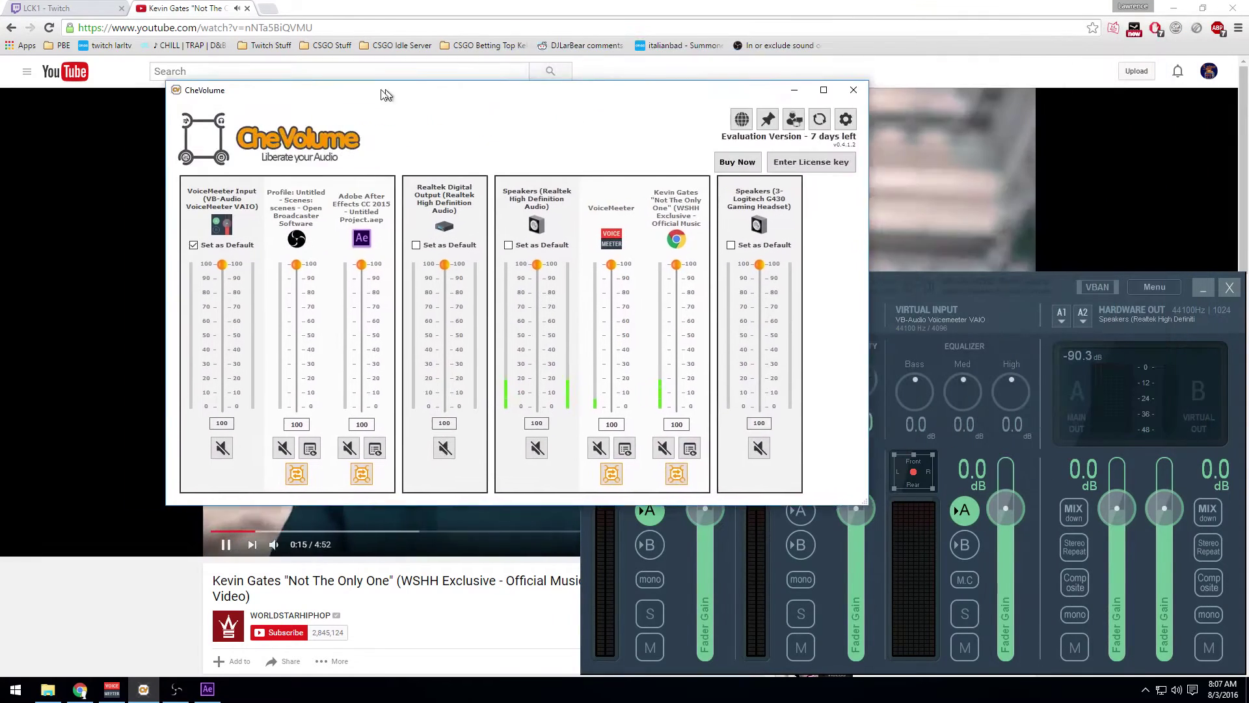
pyautogui.click(813, 280)
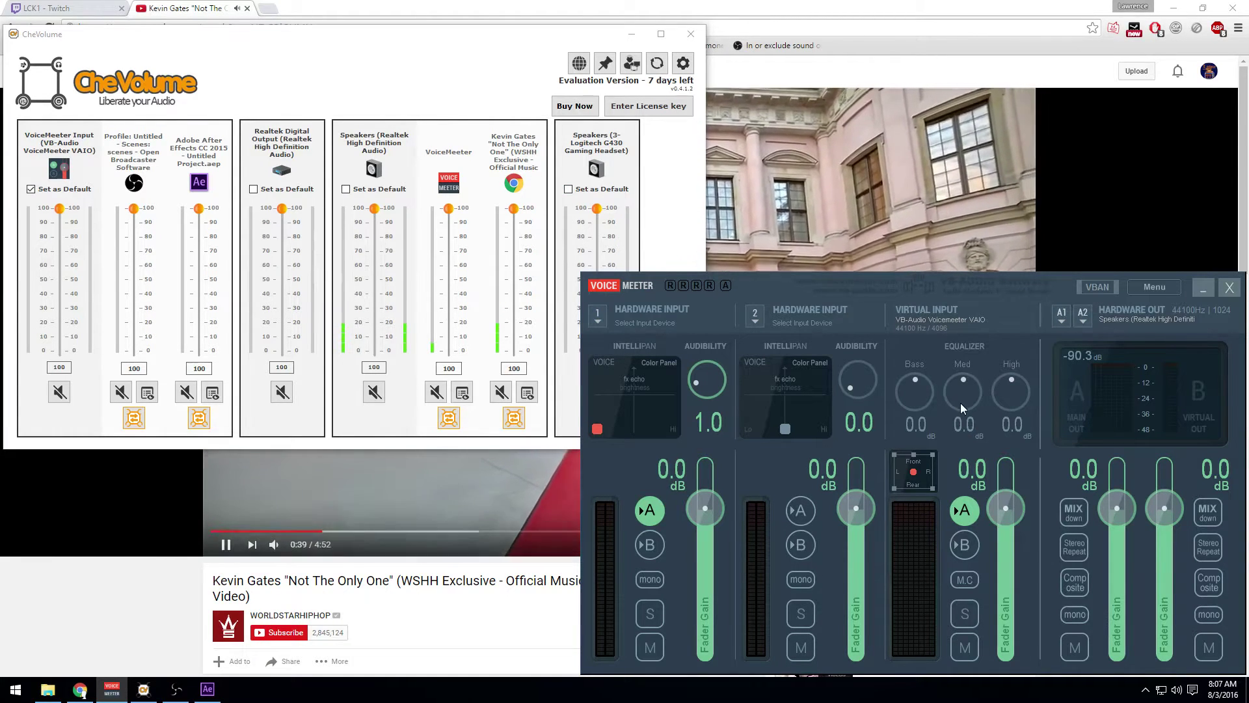
# Select MME: Speakers (Realtek High Definition) as VoiceMeeter's Hardware Out device, then raise CheVolume.
pyautogui.click(1127, 311)
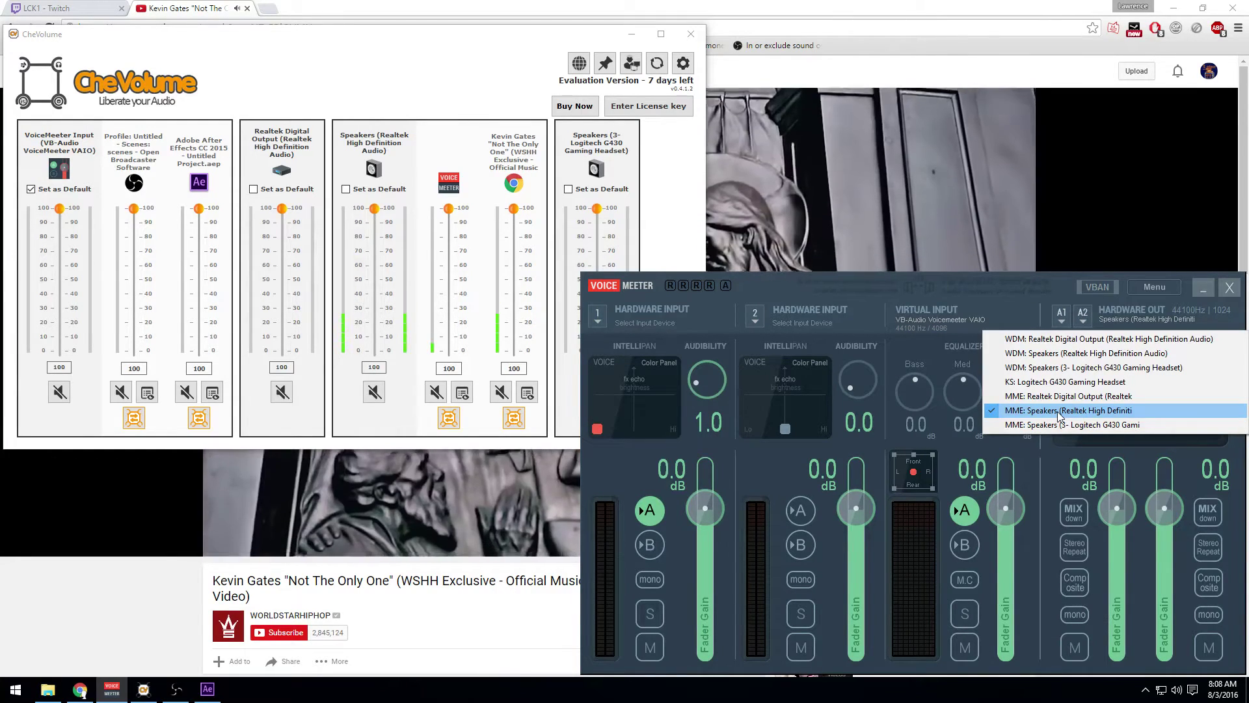
pyautogui.click(1059, 411)
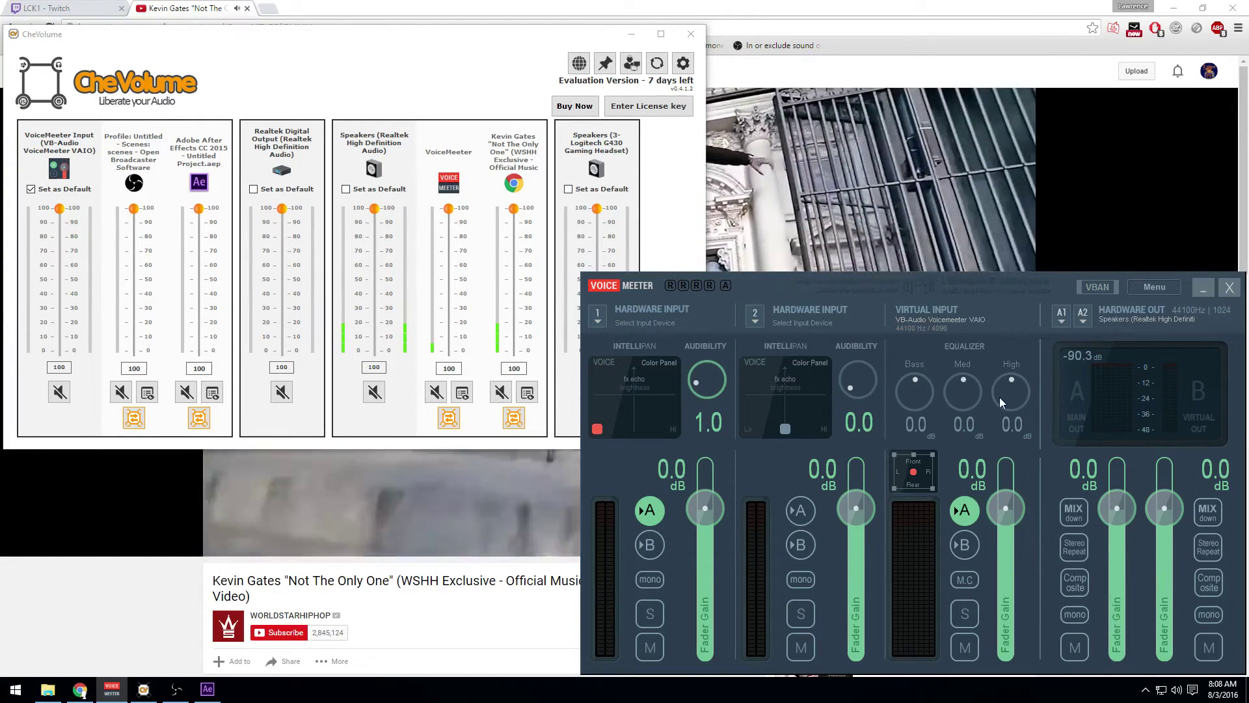
pyautogui.click(405, 97)
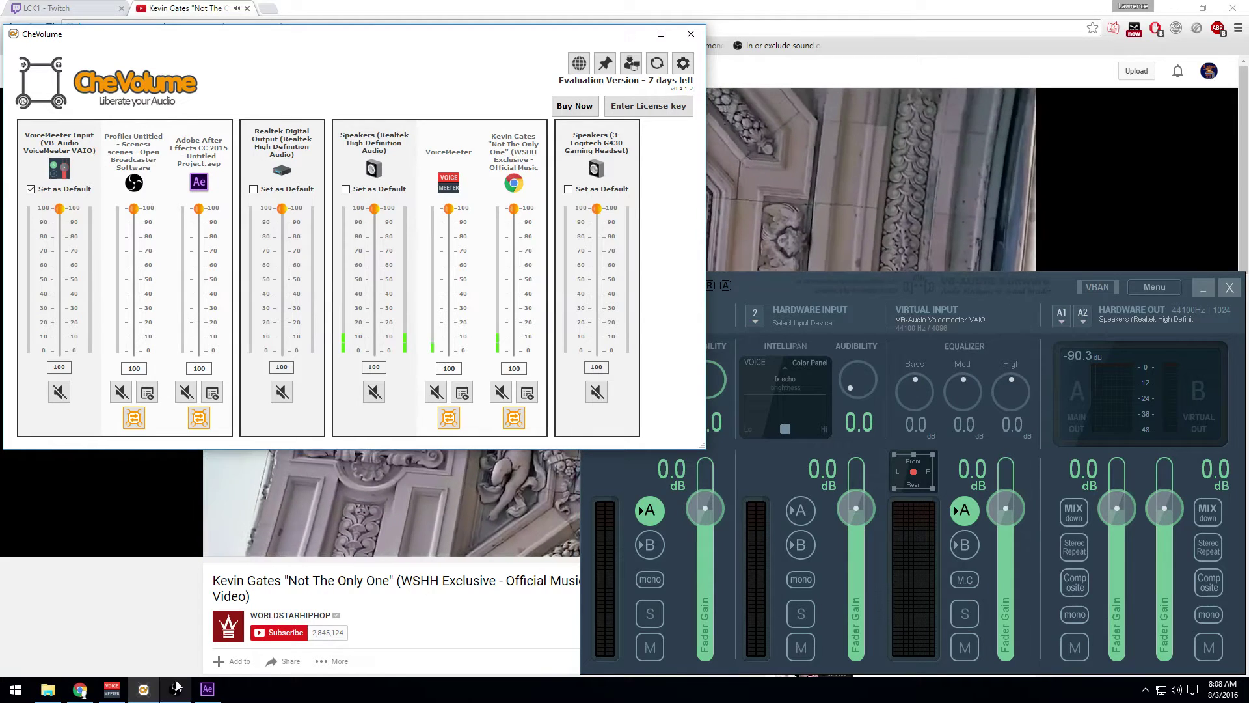
# Verify OBS Audio settings list VoiceMeeter Input as the Desktop Audio Device, then close them.
pyautogui.click(176, 689)
pyautogui.click(380, 604)
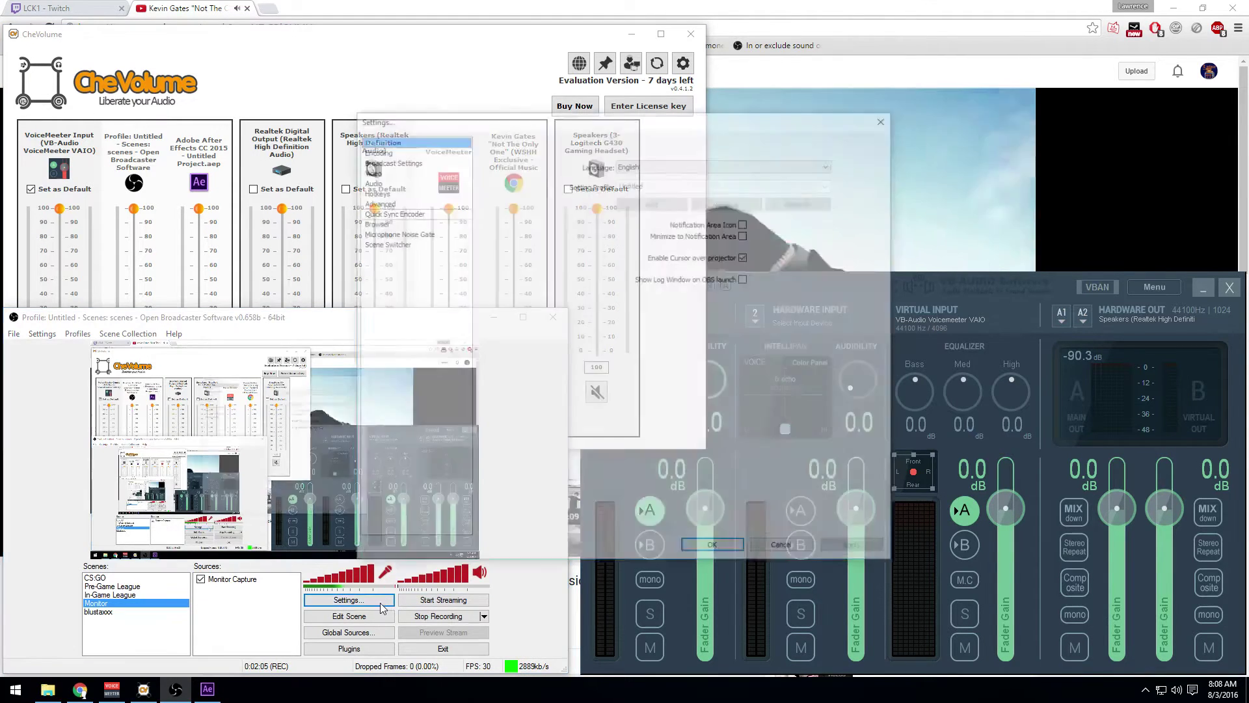
pyautogui.click(369, 180)
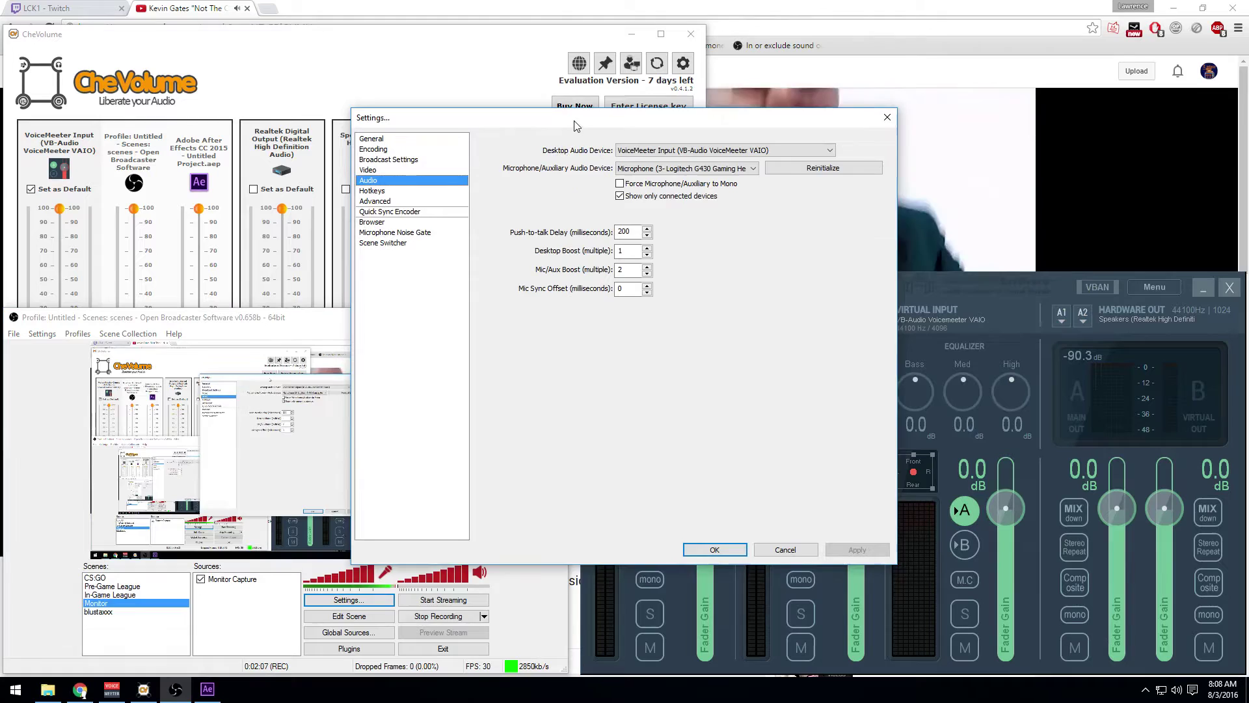
pyautogui.moveTo(576, 125); pyautogui.dragTo(579, 177)
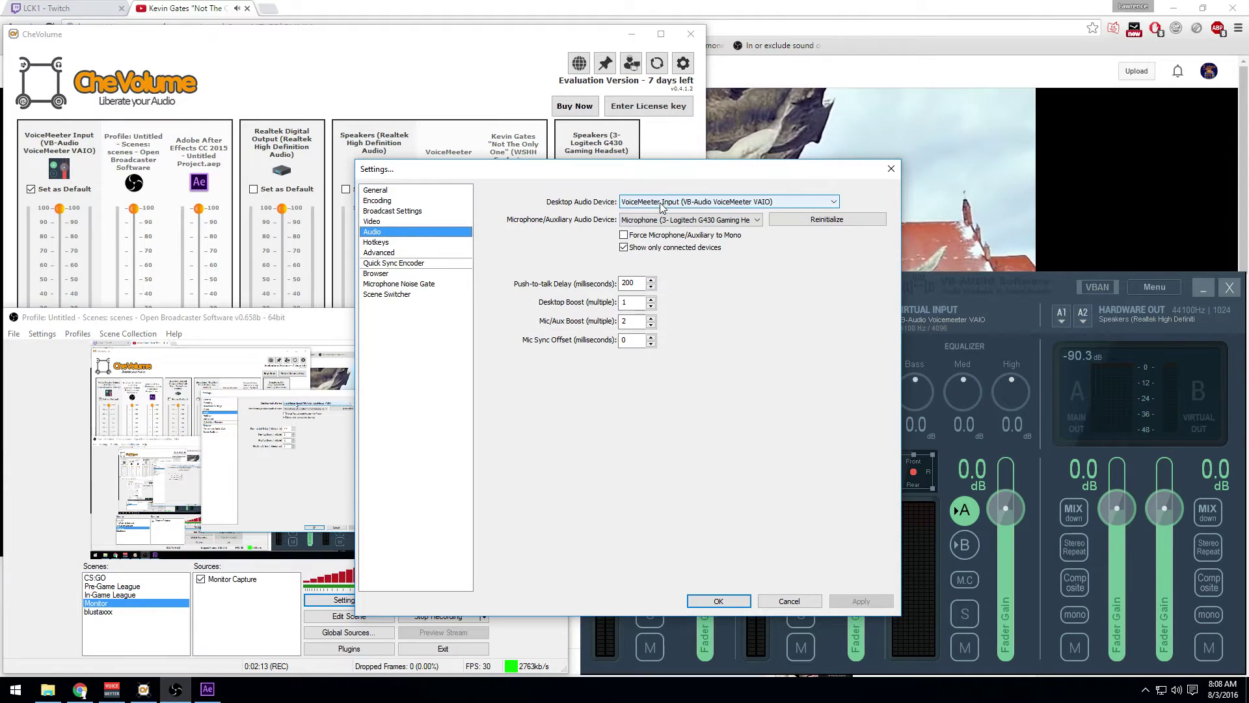
pyautogui.press('Escape')
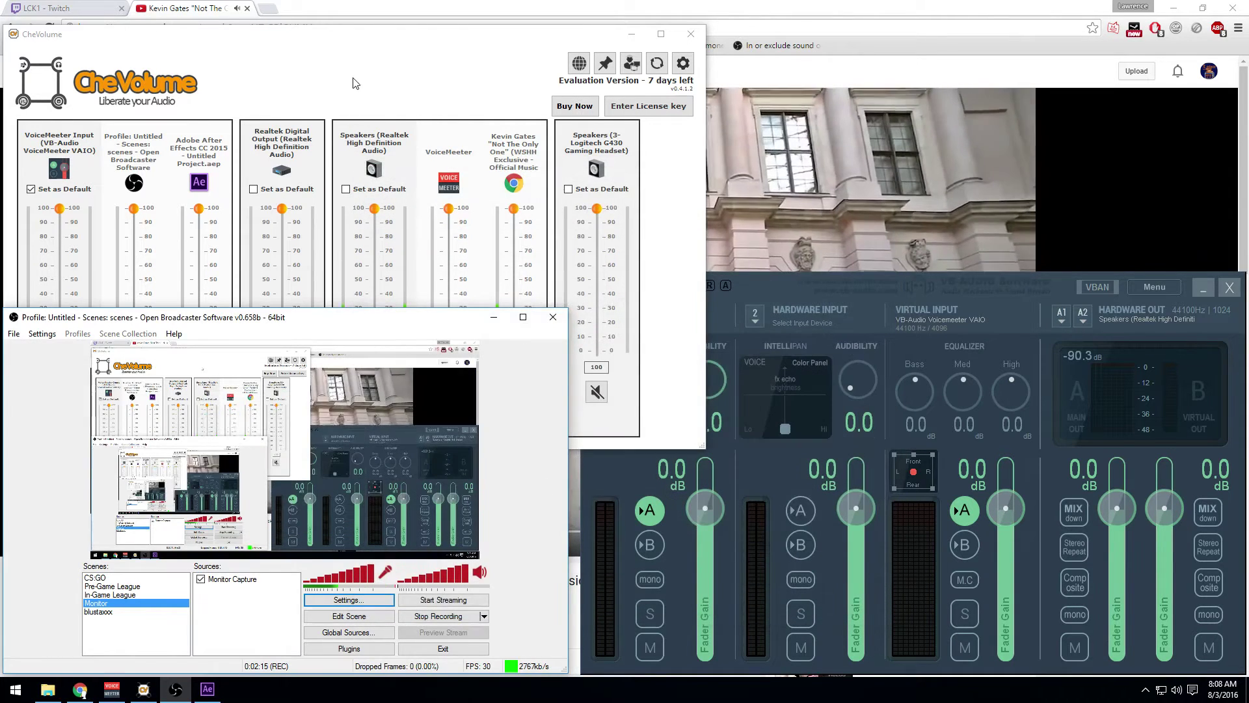
pyautogui.click(354, 84)
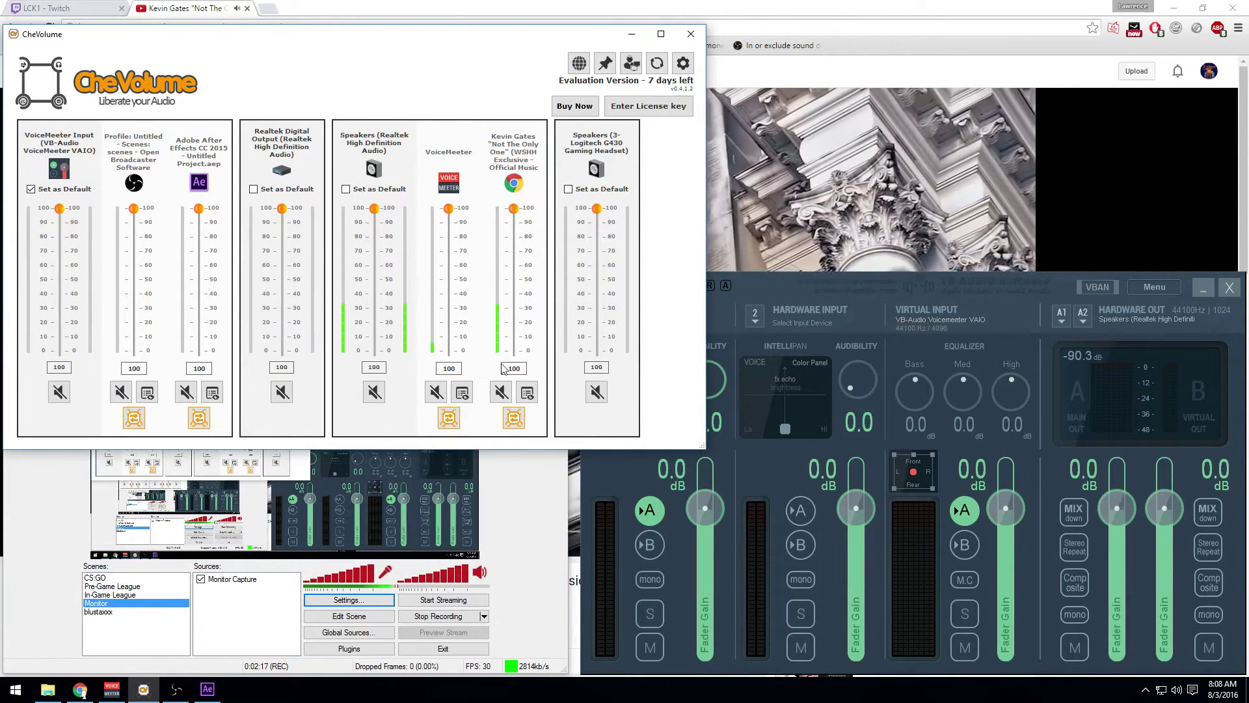
pyautogui.click(515, 418)
pyautogui.click(461, 293)
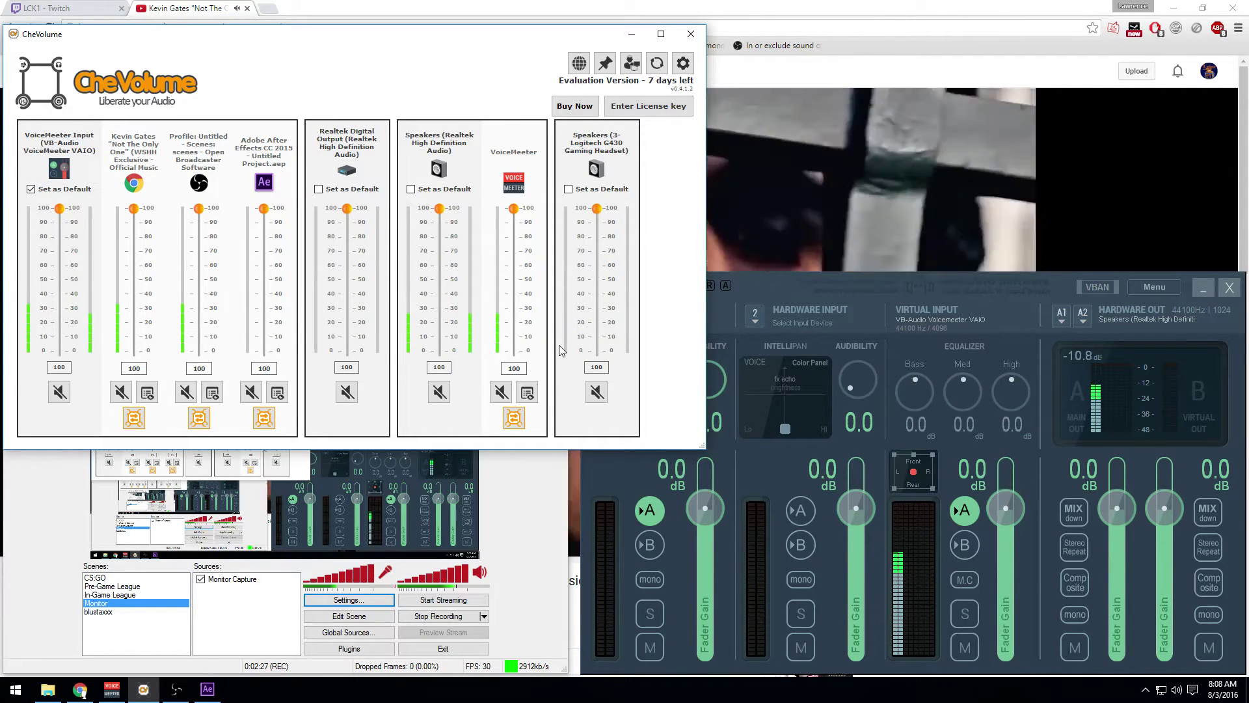
pyautogui.click(134, 418)
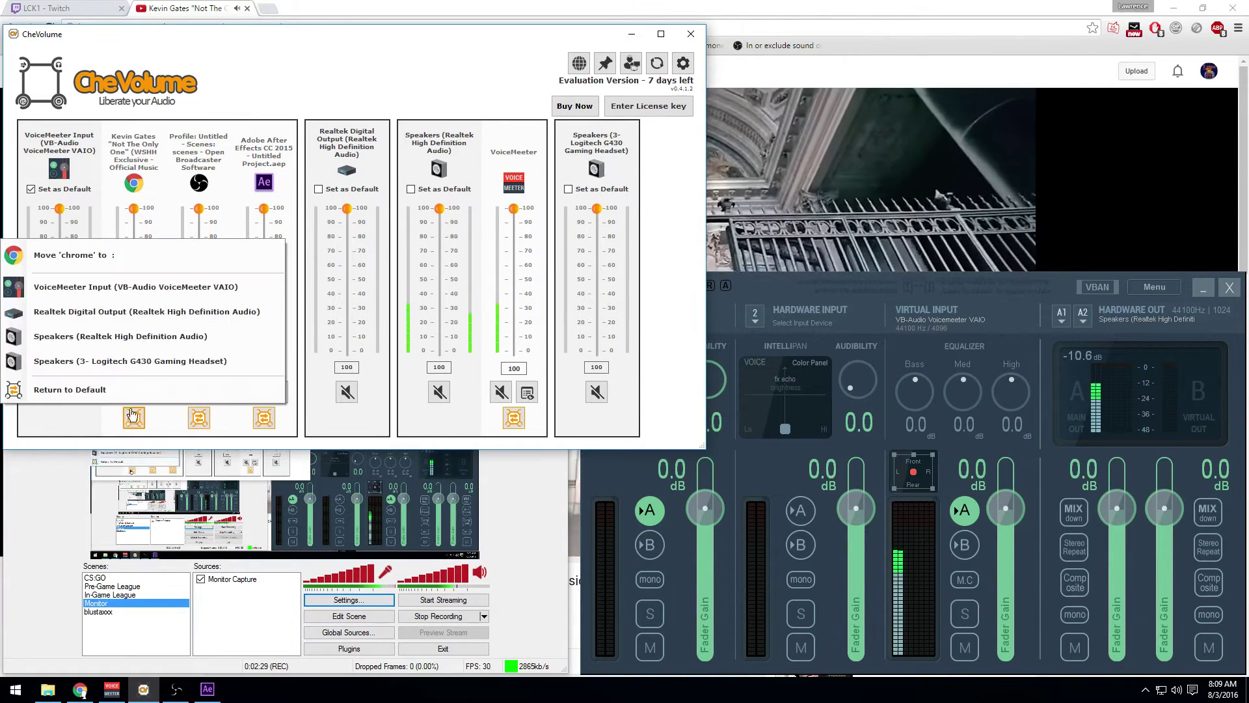
pyautogui.click(117, 337)
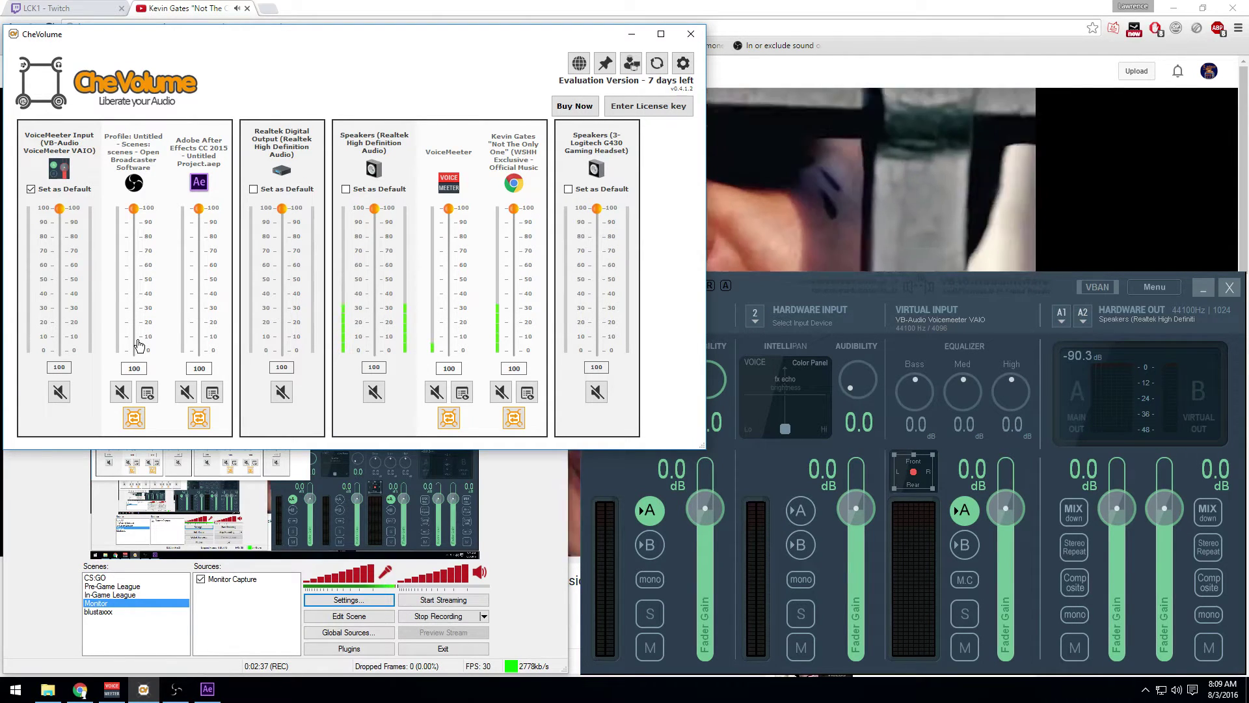
pyautogui.click(884, 289)
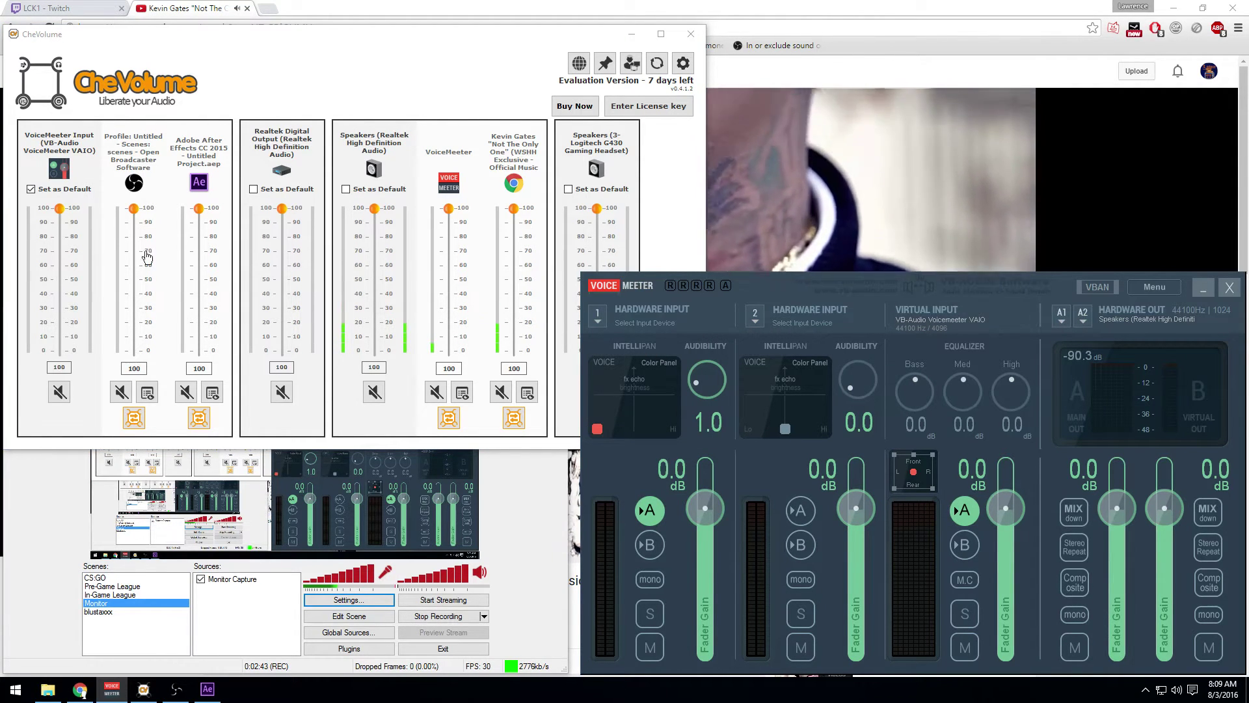
# Send Chrome's audio to VoiceMeeter Input and adjust the virtual input's bass, fader and A routing.
pyautogui.click(514, 182)
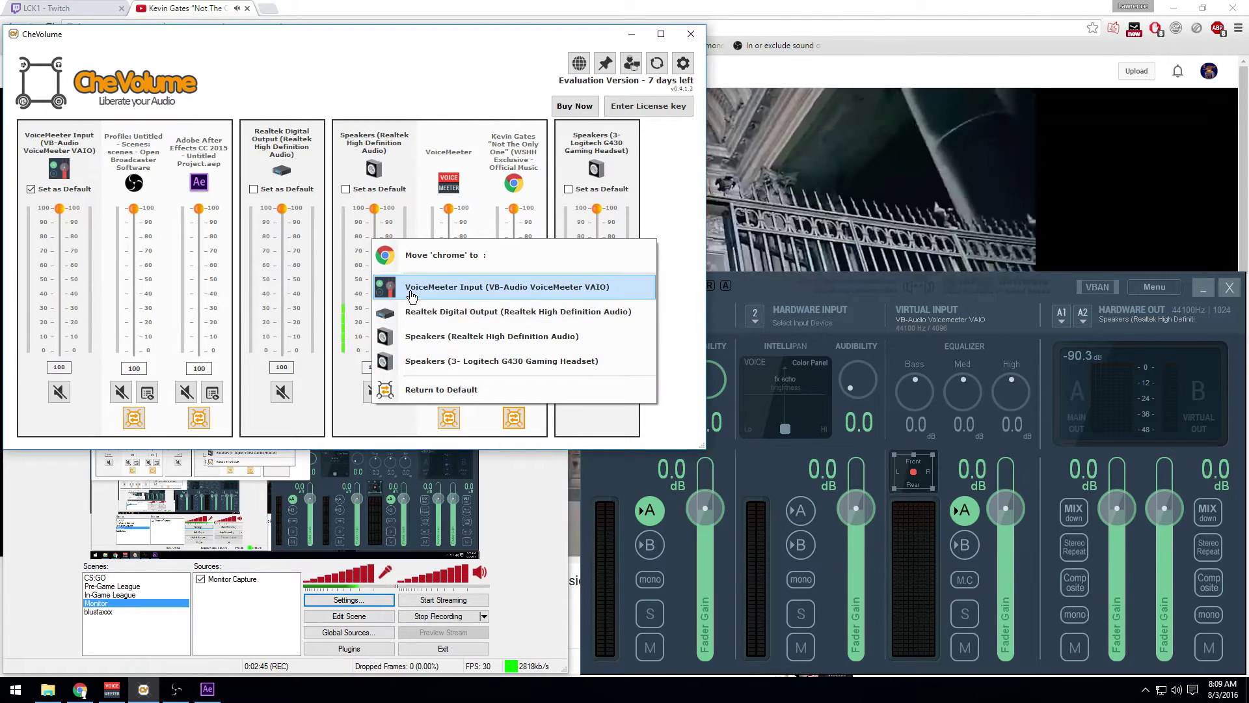
pyautogui.click(411, 287)
pyautogui.click(1014, 297)
pyautogui.moveTo(901, 395)
pyautogui.mouseDown()
pyautogui.moveTo(915, 330)
pyautogui.moveTo(915, 457)
pyautogui.moveTo(938, 472)
pyautogui.mouseUp()
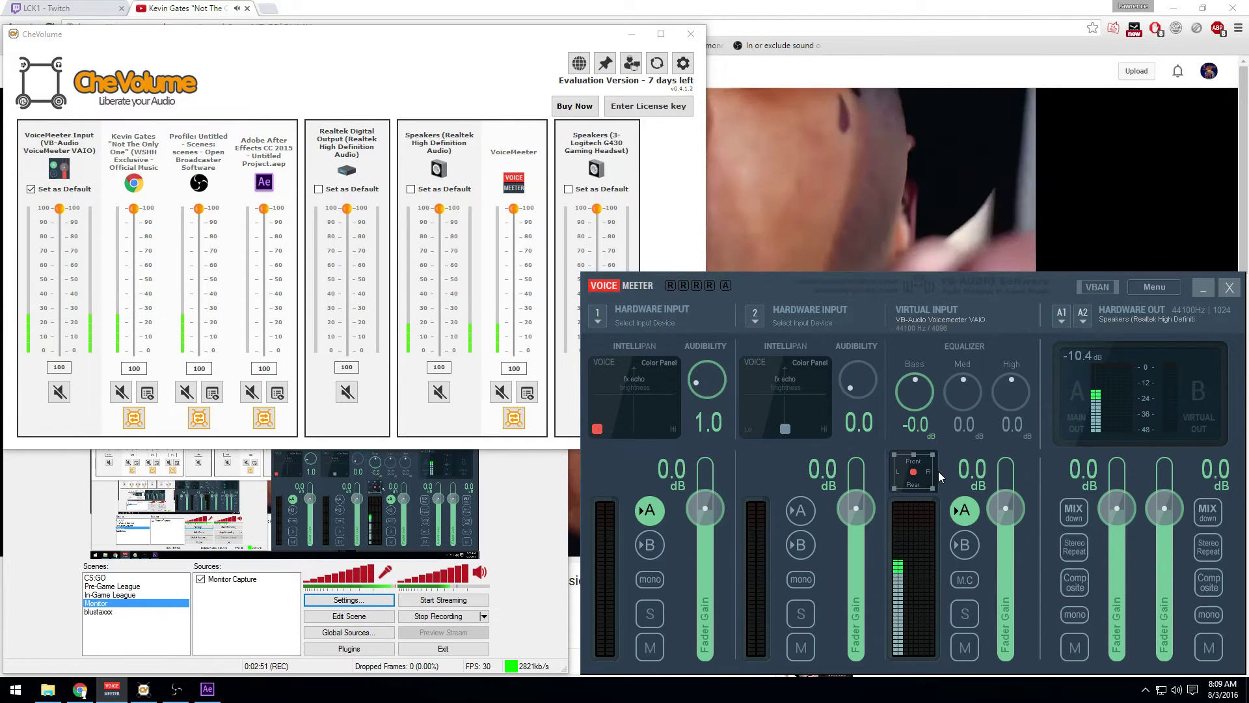
pyautogui.moveTo(1003, 509)
pyautogui.mouseDown()
pyautogui.moveTo(1000, 460)
pyautogui.moveTo(1007, 577)
pyautogui.moveTo(1005, 506)
pyautogui.mouseUp()
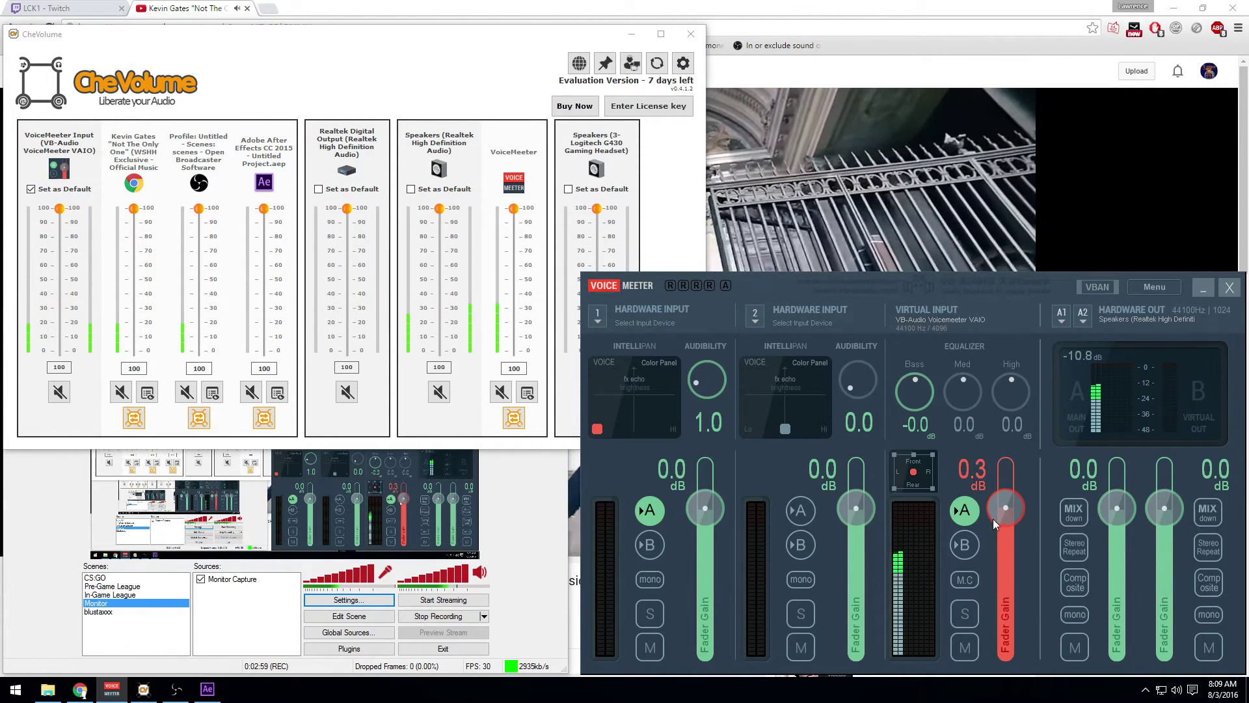
pyautogui.click(964, 510)
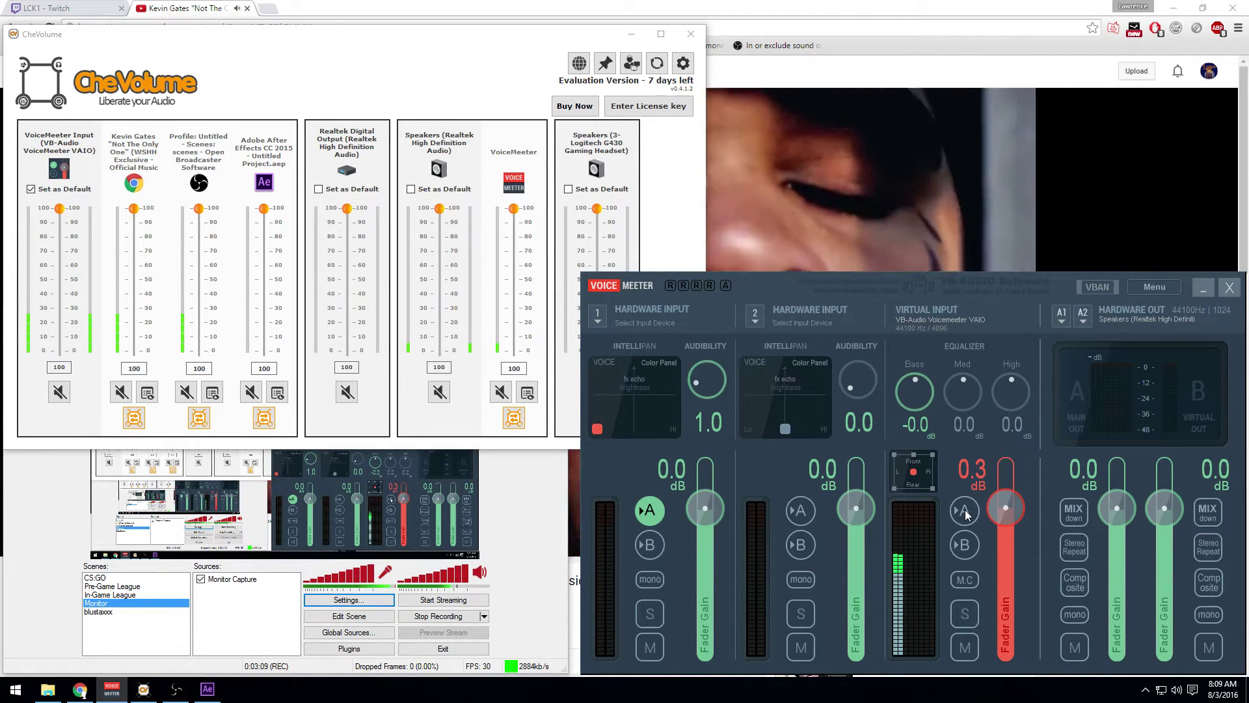
pyautogui.click(964, 512)
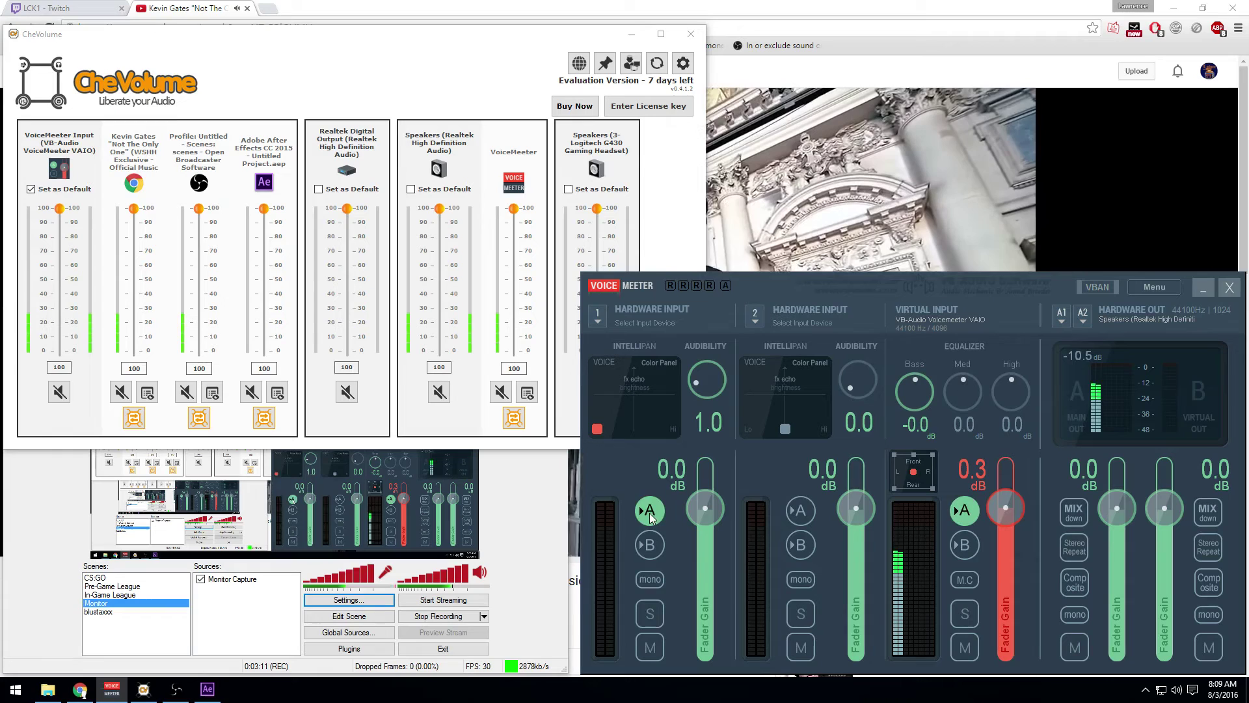
# Leave Hardware Input 1 with no device, toggle its A bus on and off, and reset virtual gain to 0.0 dB.
pyautogui.click(635, 313)
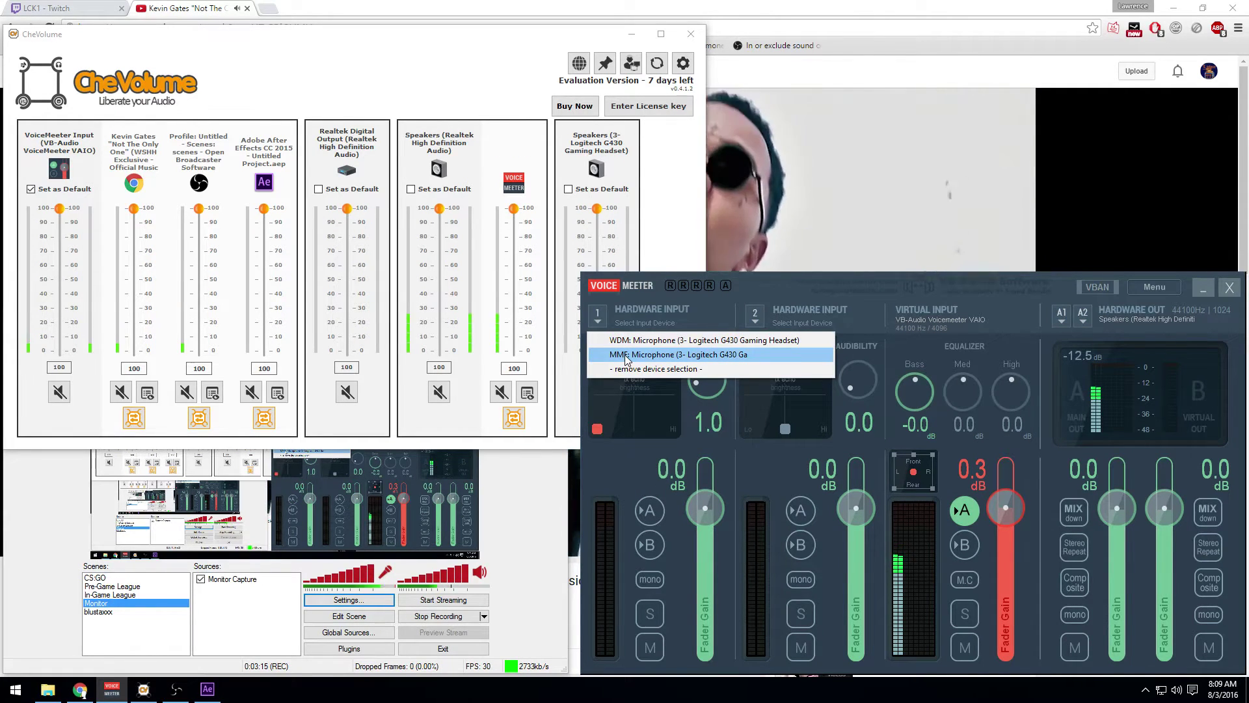
pyautogui.click(780, 290)
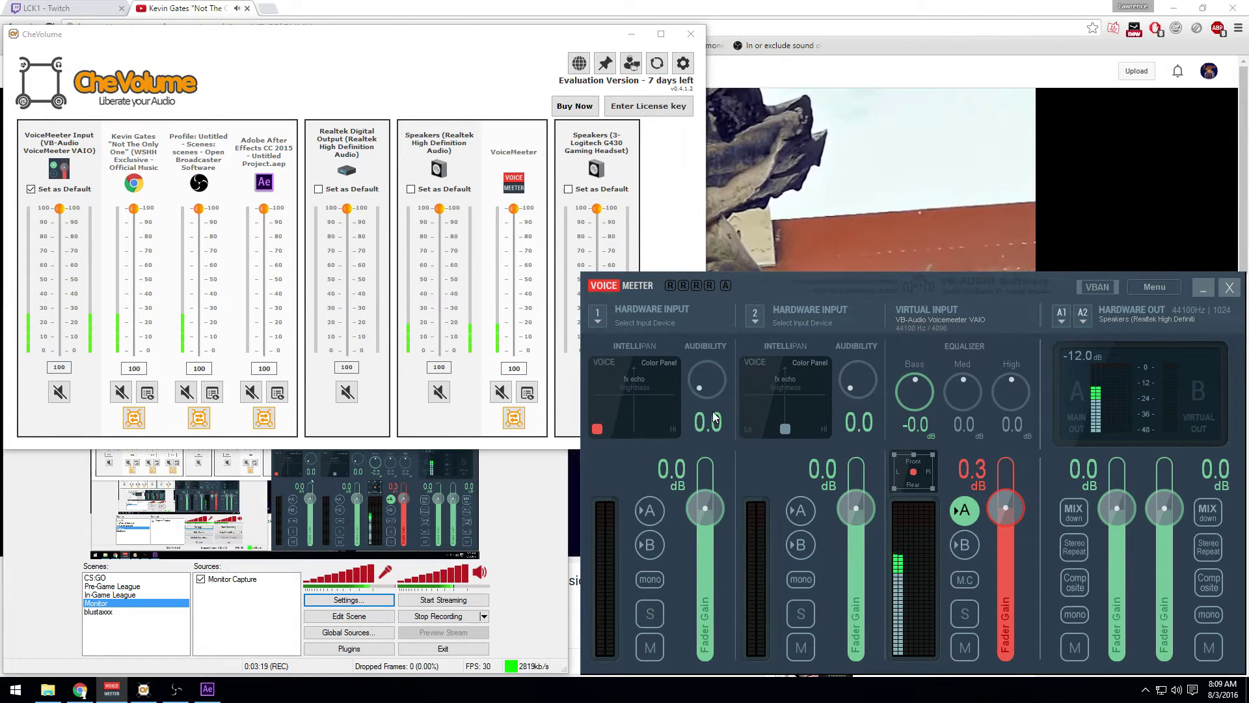
pyautogui.click(652, 508)
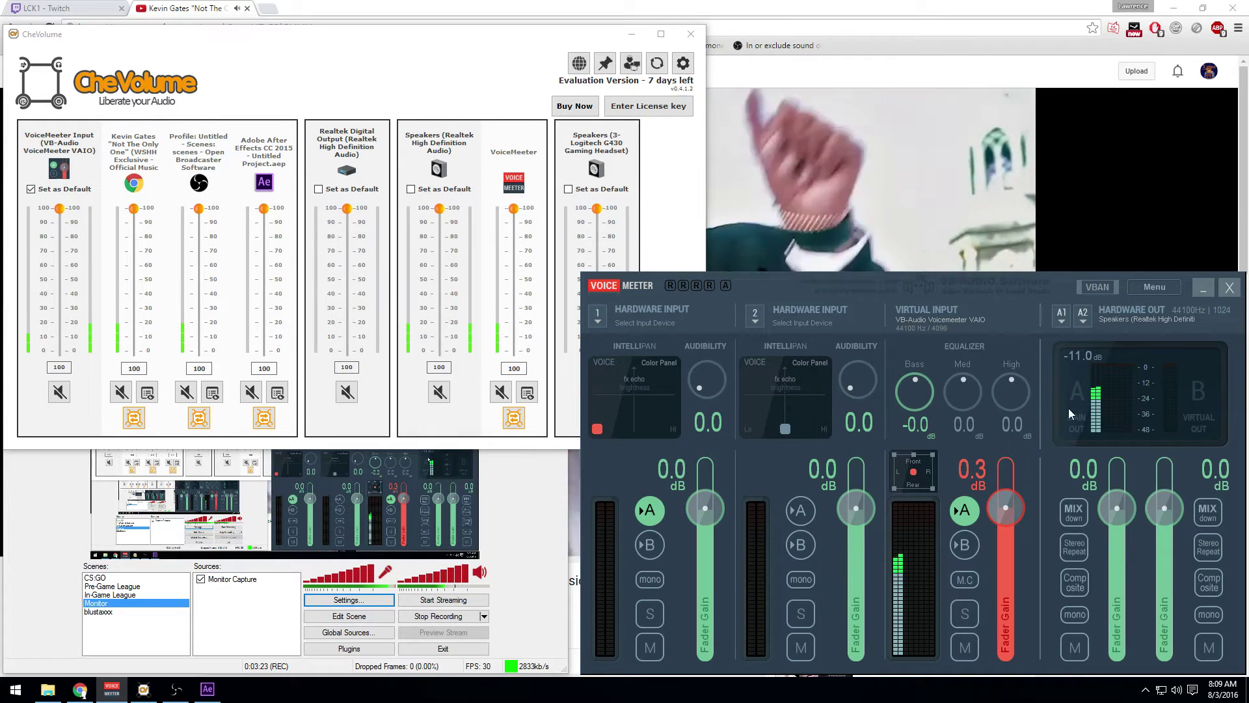
pyautogui.click(649, 509)
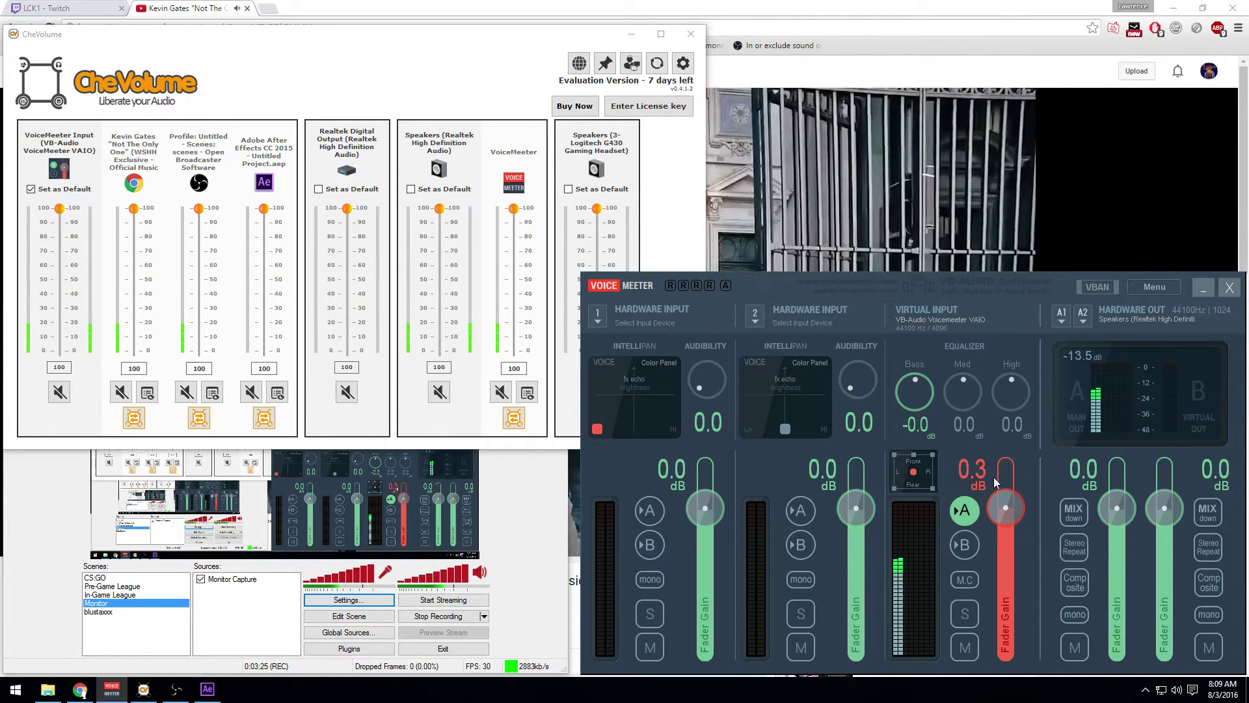
pyautogui.moveTo(1116, 507)
pyautogui.mouseDown()
pyautogui.moveTo(1123, 470)
pyautogui.moveTo(1121, 513)
pyautogui.mouseUp()
pyautogui.doubleClick(1118, 509)
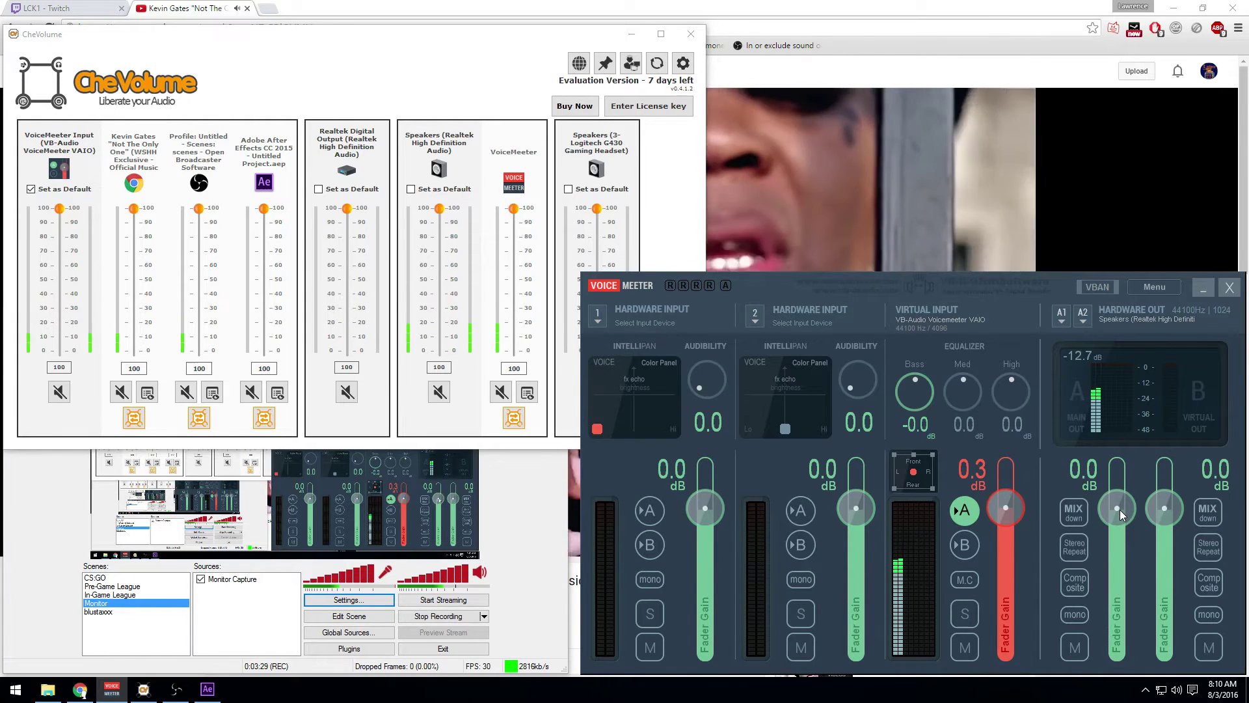
pyautogui.doubleClick(1005, 519)
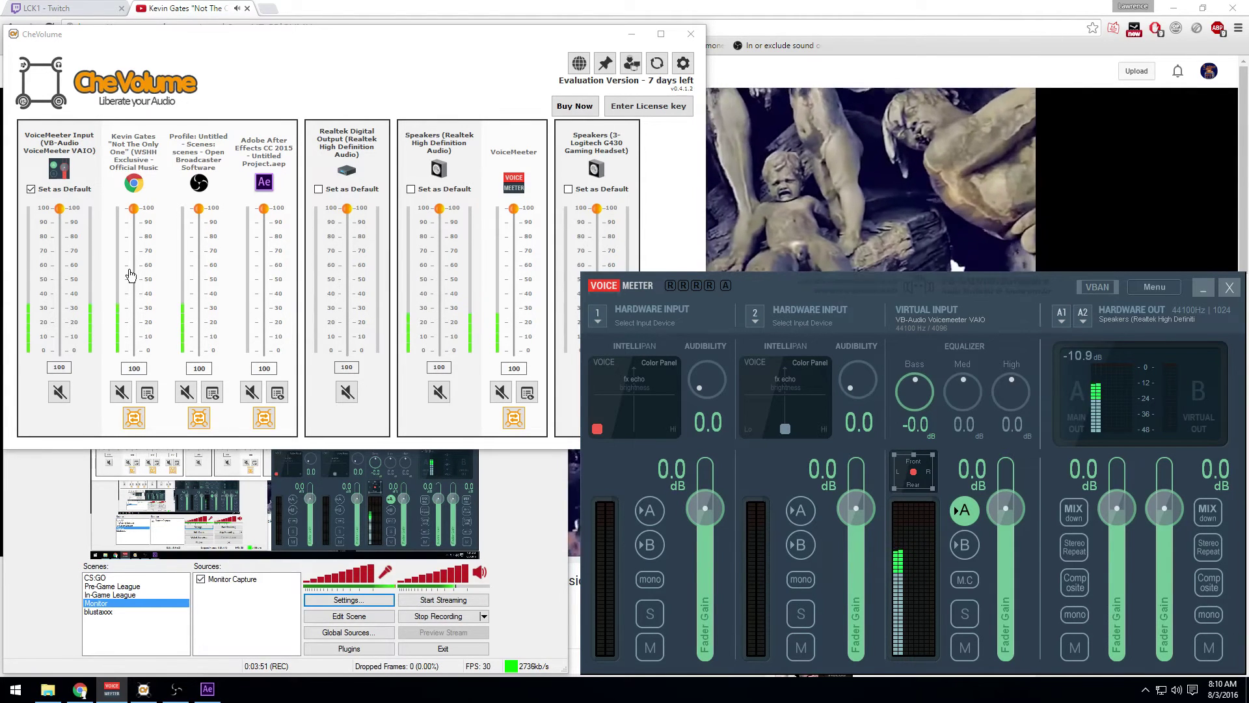
# Move Chrome's audio to Speakers (Realtek High Definition Audio) in CheVolume.
pyautogui.click(138, 419)
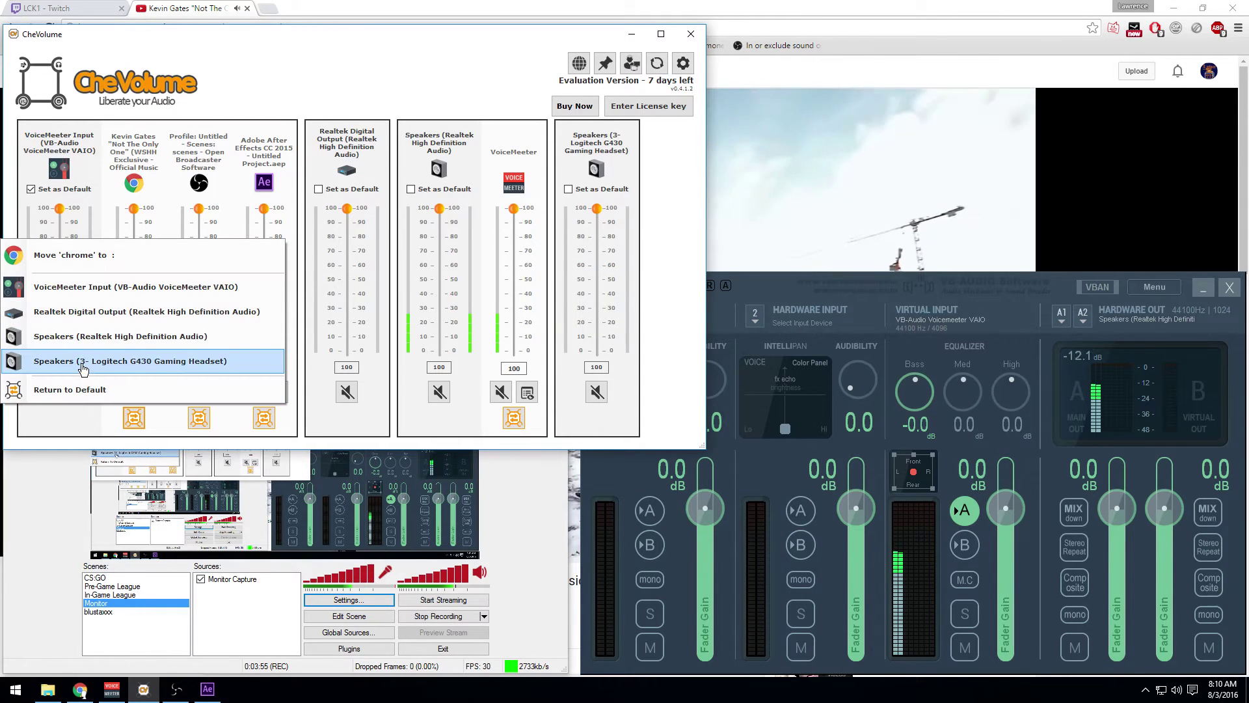
pyautogui.click(120, 337)
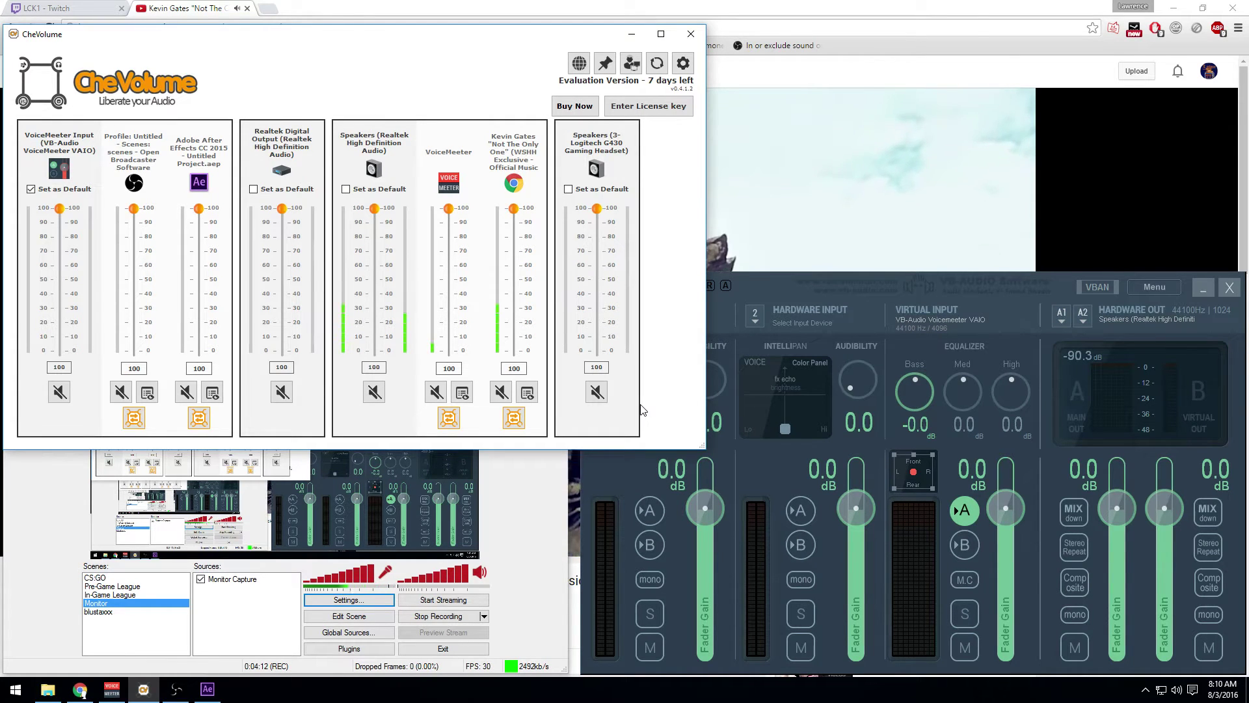
# Unmute Chrome, toggle VoiceMeeter's Virtual Input A bus off and back on, and return to the YouTube video.
pyautogui.click(502, 391)
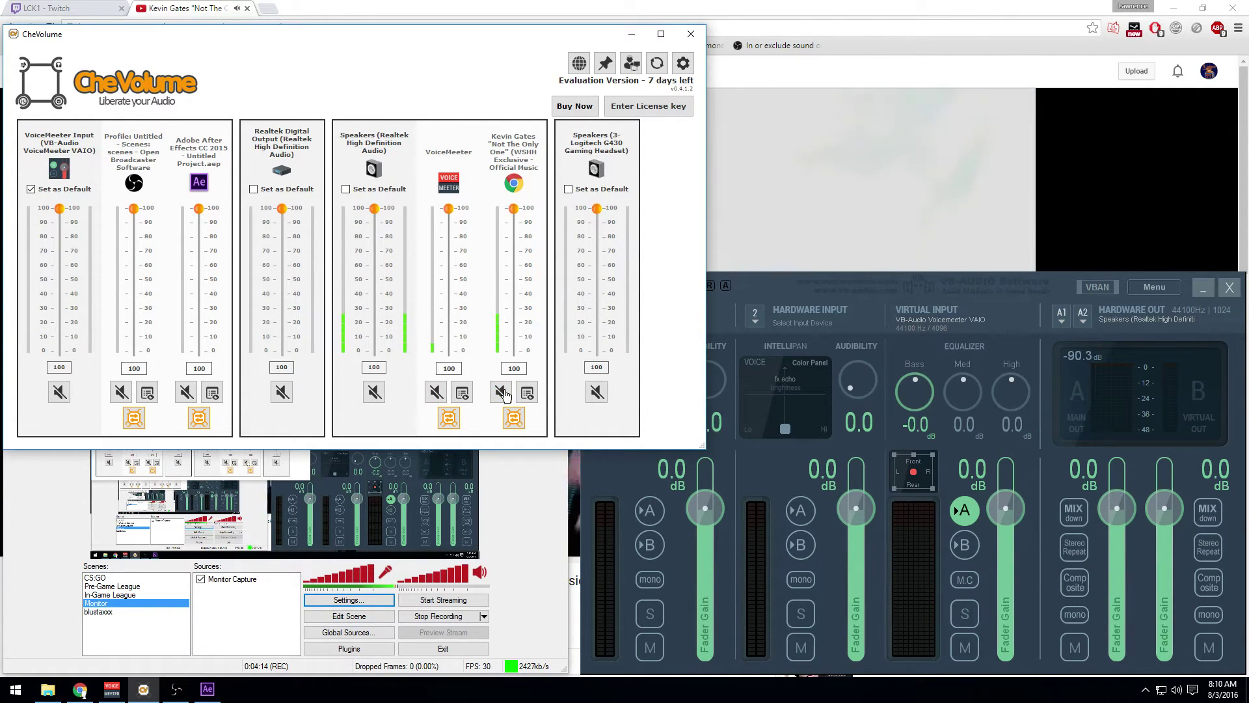
pyautogui.click(992, 291)
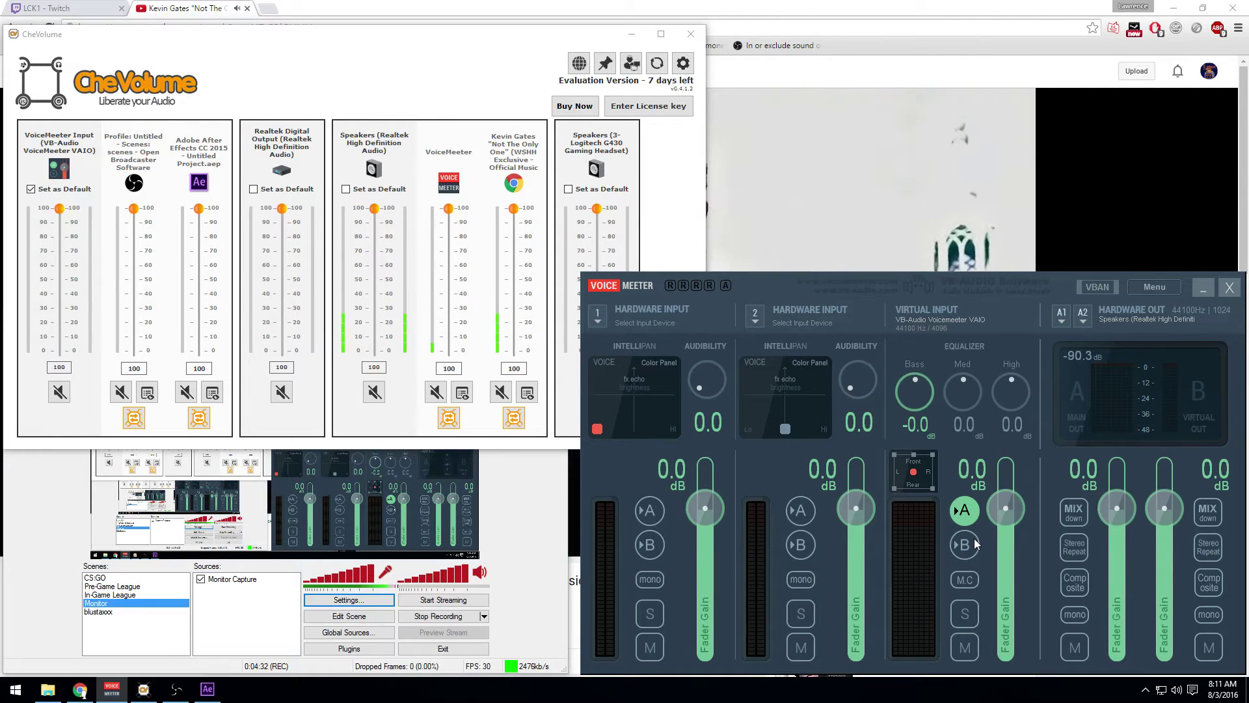
pyautogui.click(965, 508)
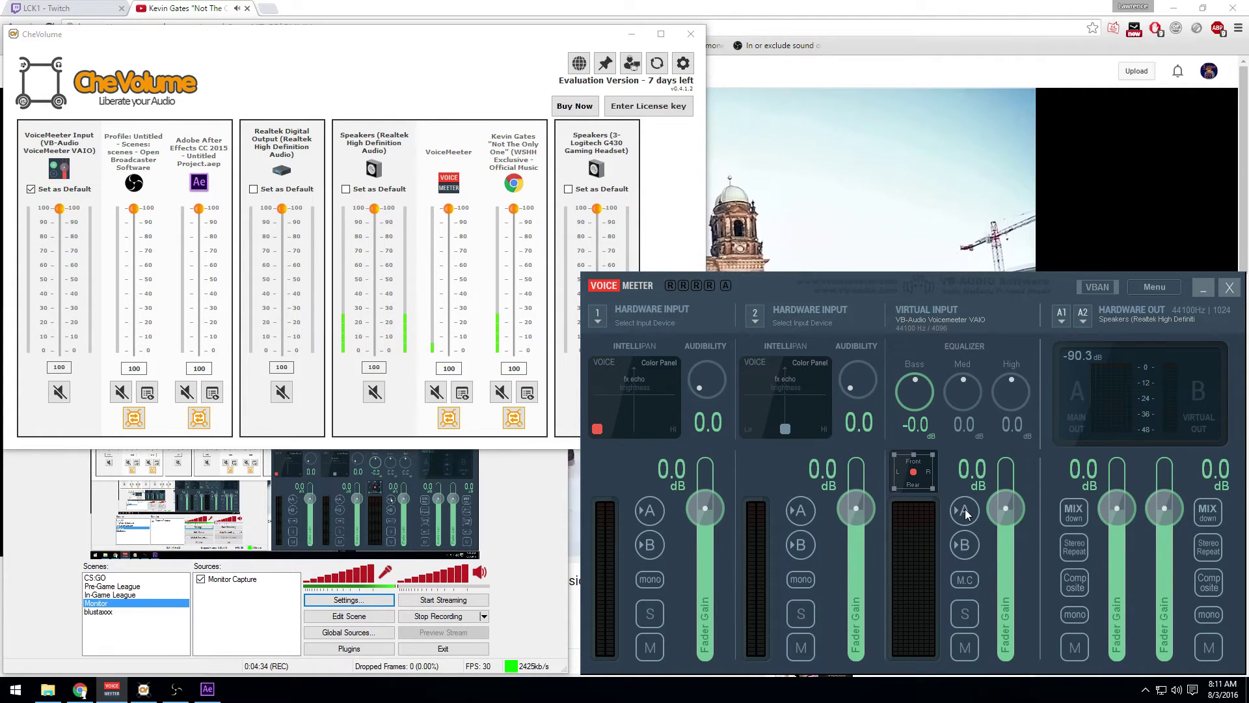
pyautogui.click(965, 509)
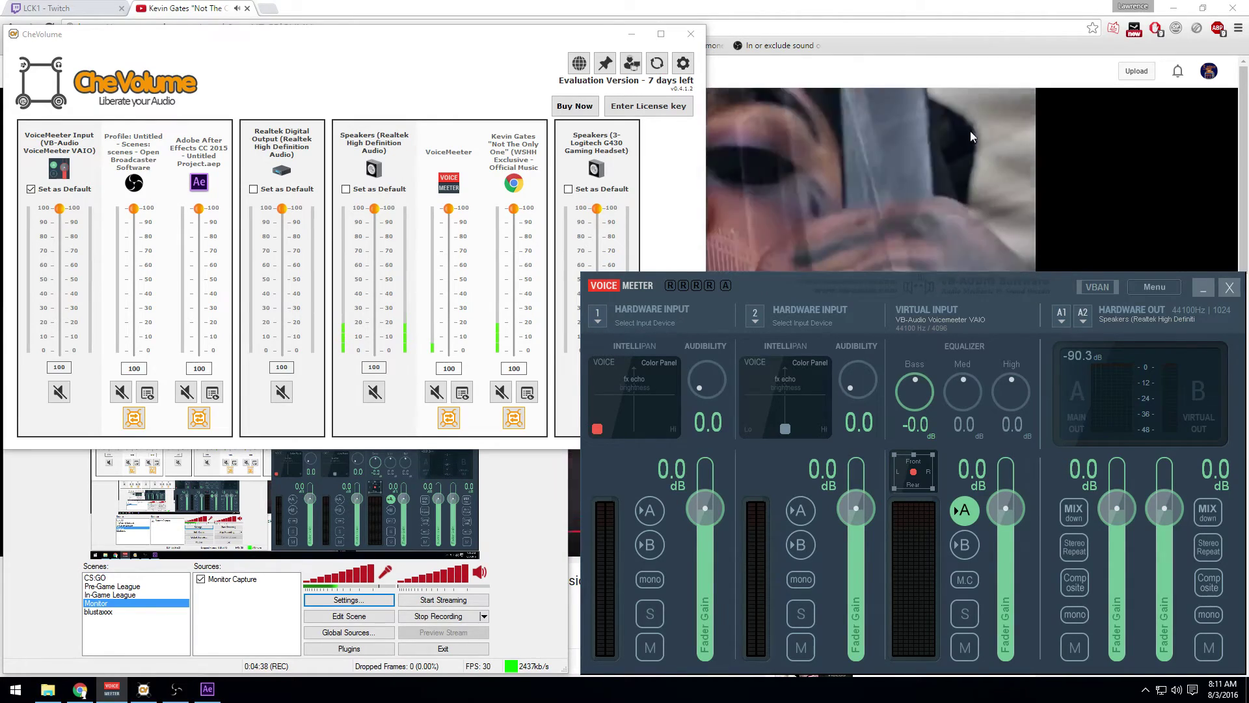
pyautogui.click(954, 6)
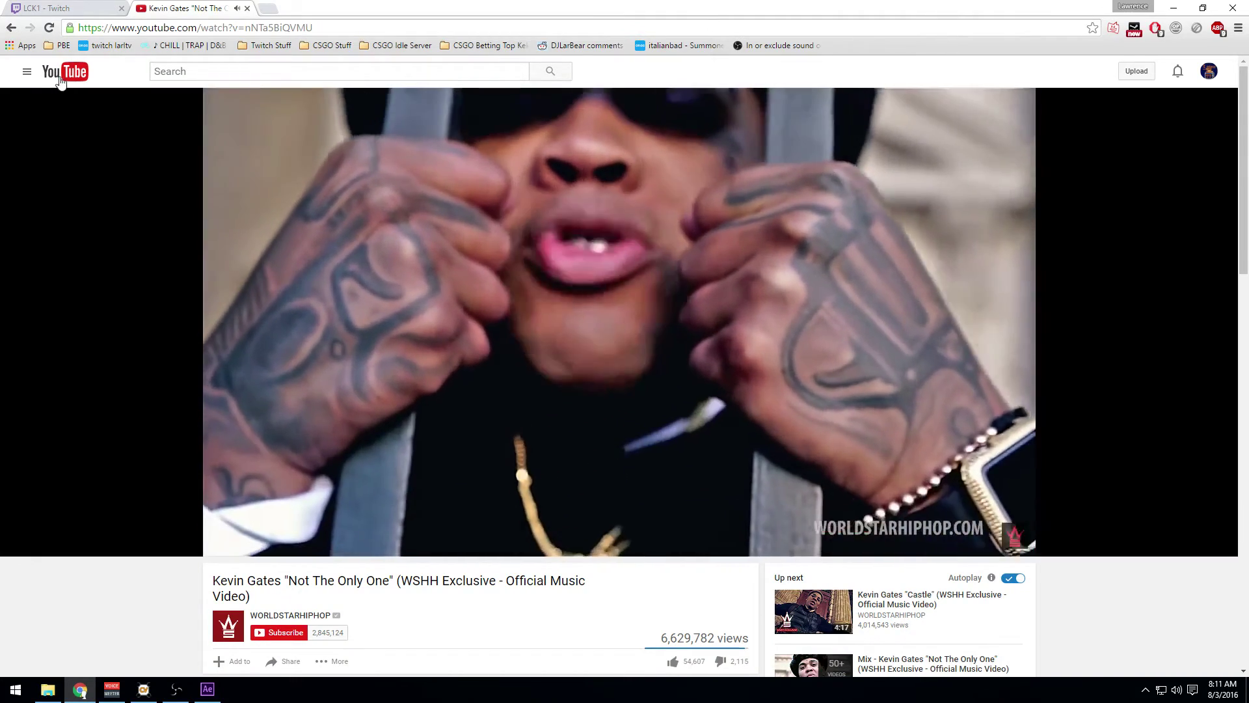
# Play the LCK1 Twitch stream and send Chrome's audio to the Realtek speakers in CheVolume.
pyautogui.click(61, 78)
pyautogui.hotkey('ctrl', 'Tab')
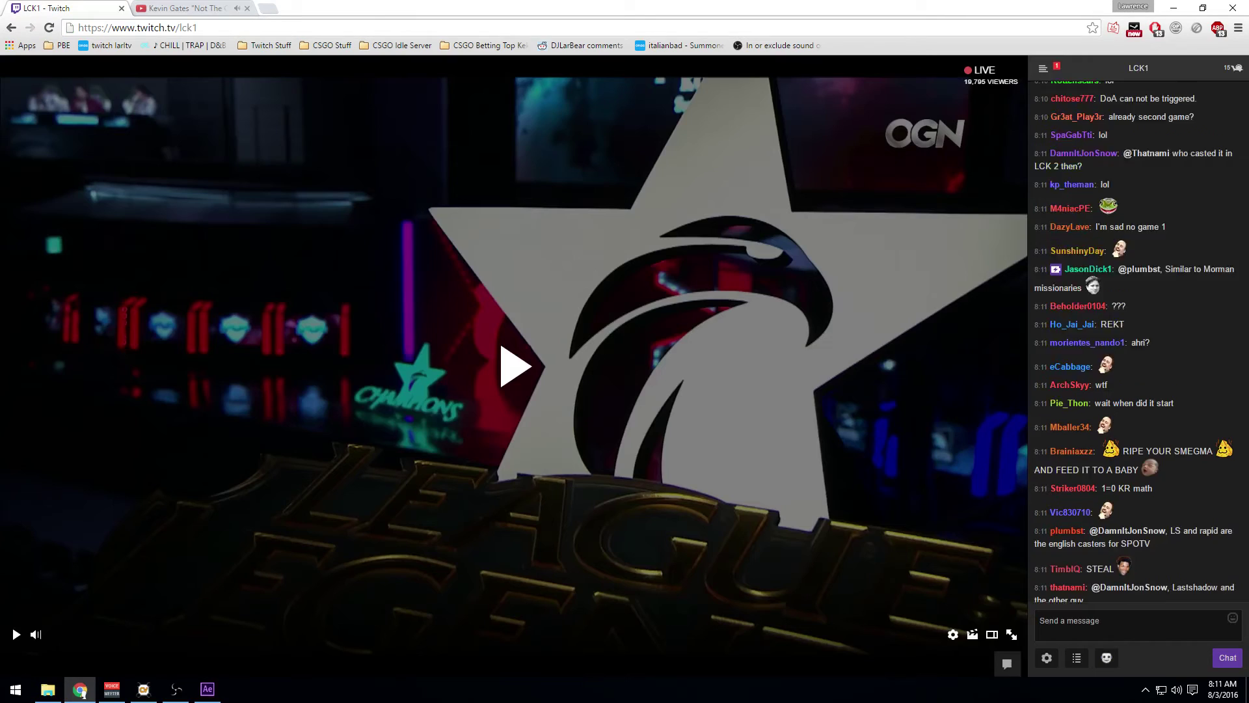
pyautogui.click(8, 637)
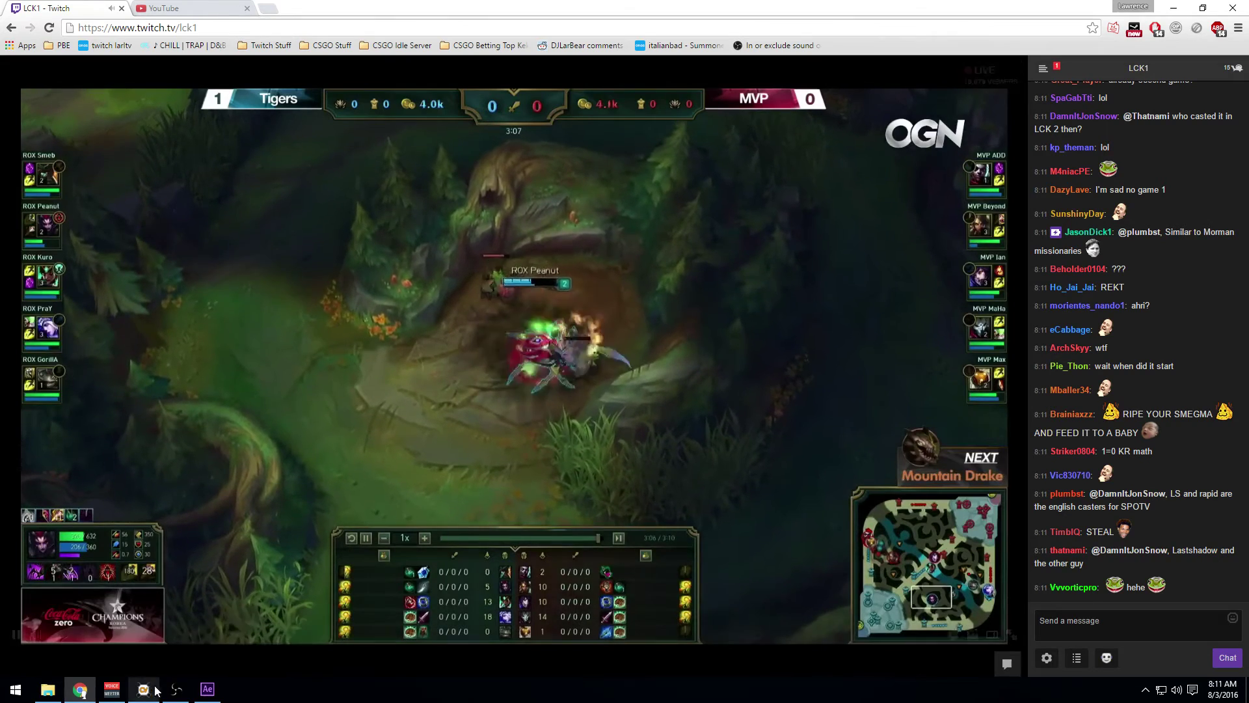
pyautogui.click(143, 690)
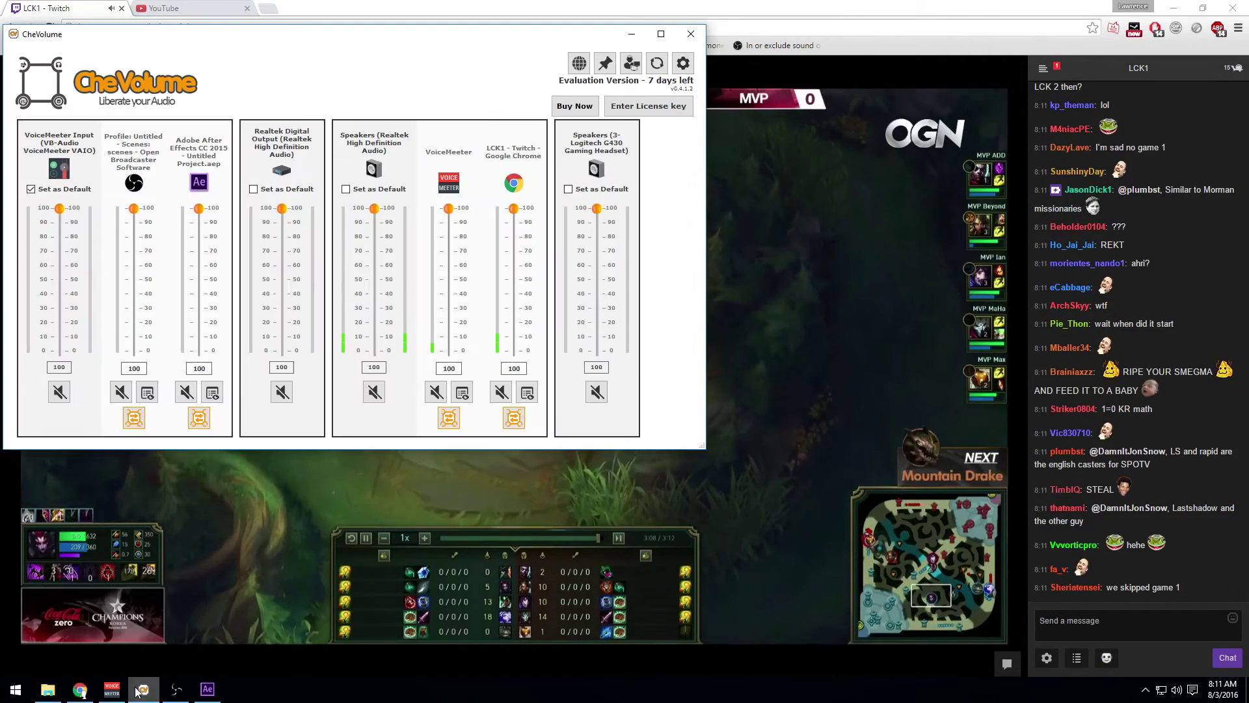
pyautogui.click(513, 418)
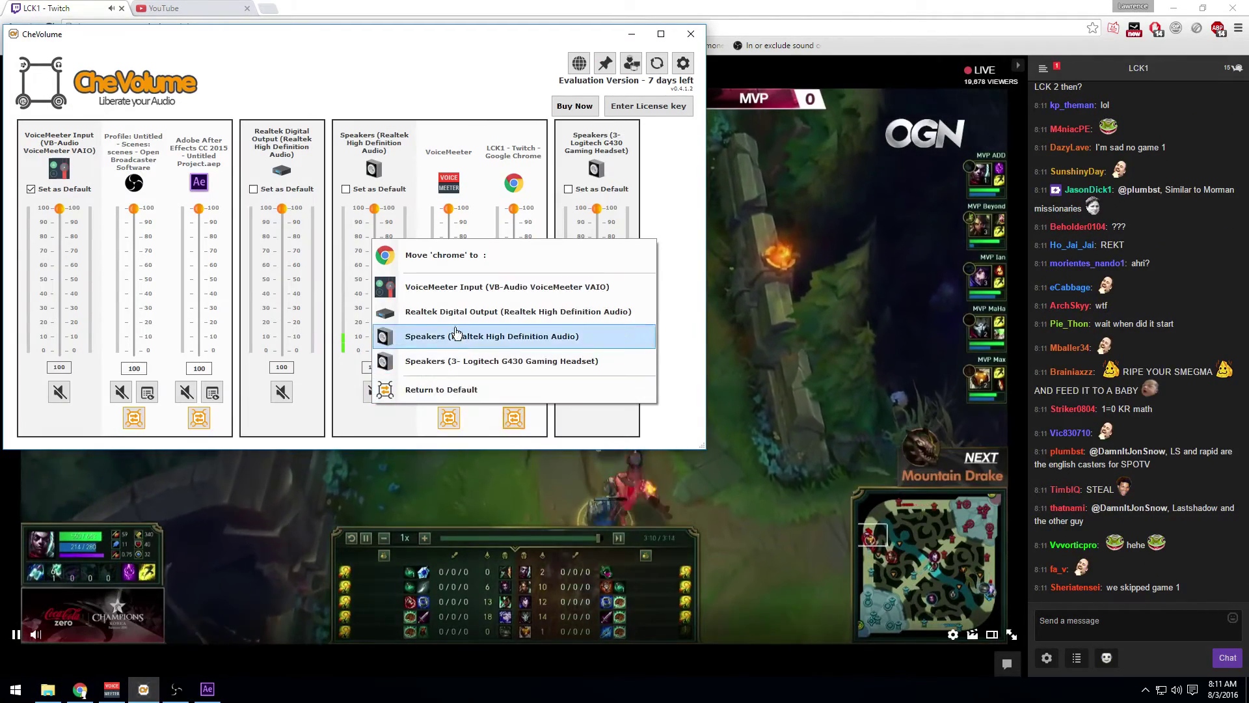
pyautogui.click(456, 335)
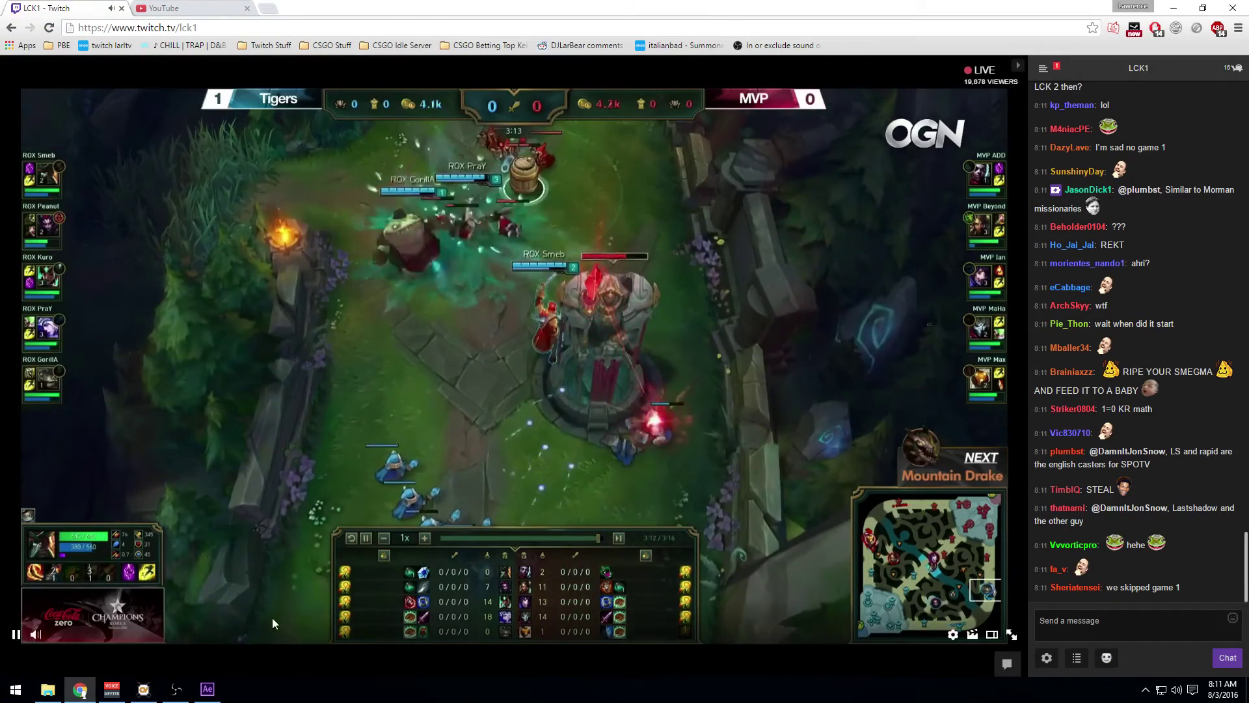
pyautogui.click(176, 689)
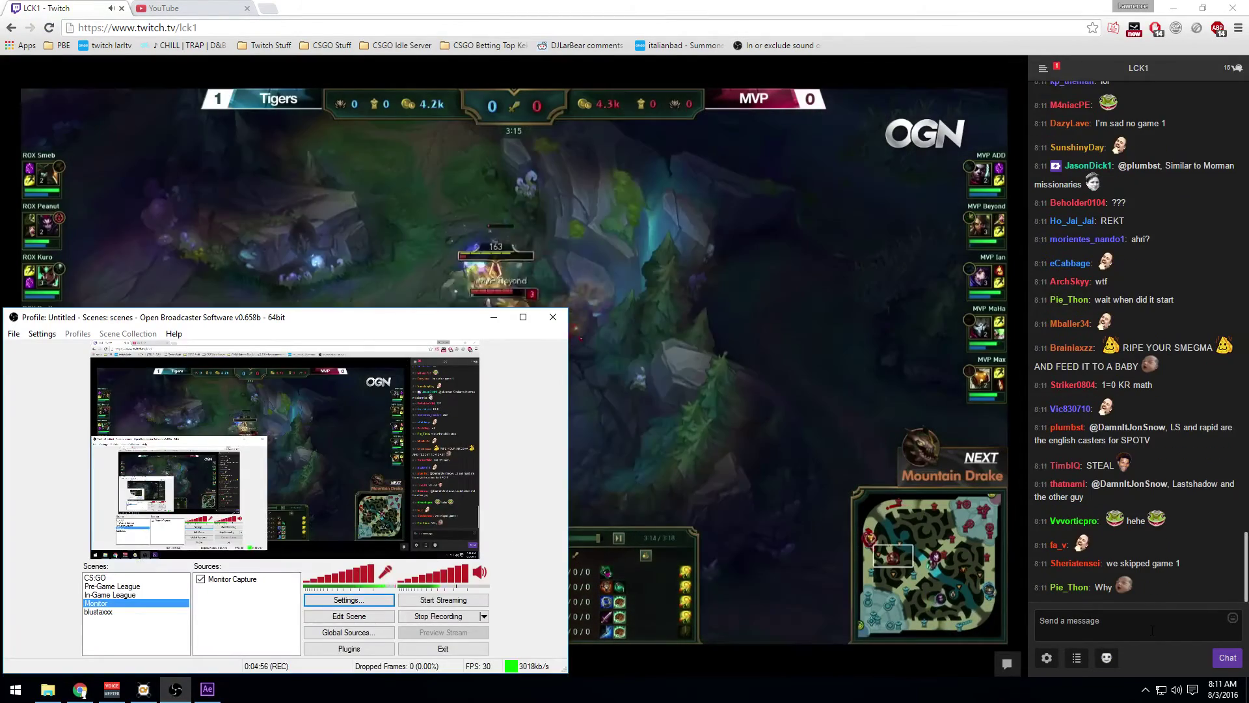
pyautogui.click(1153, 630)
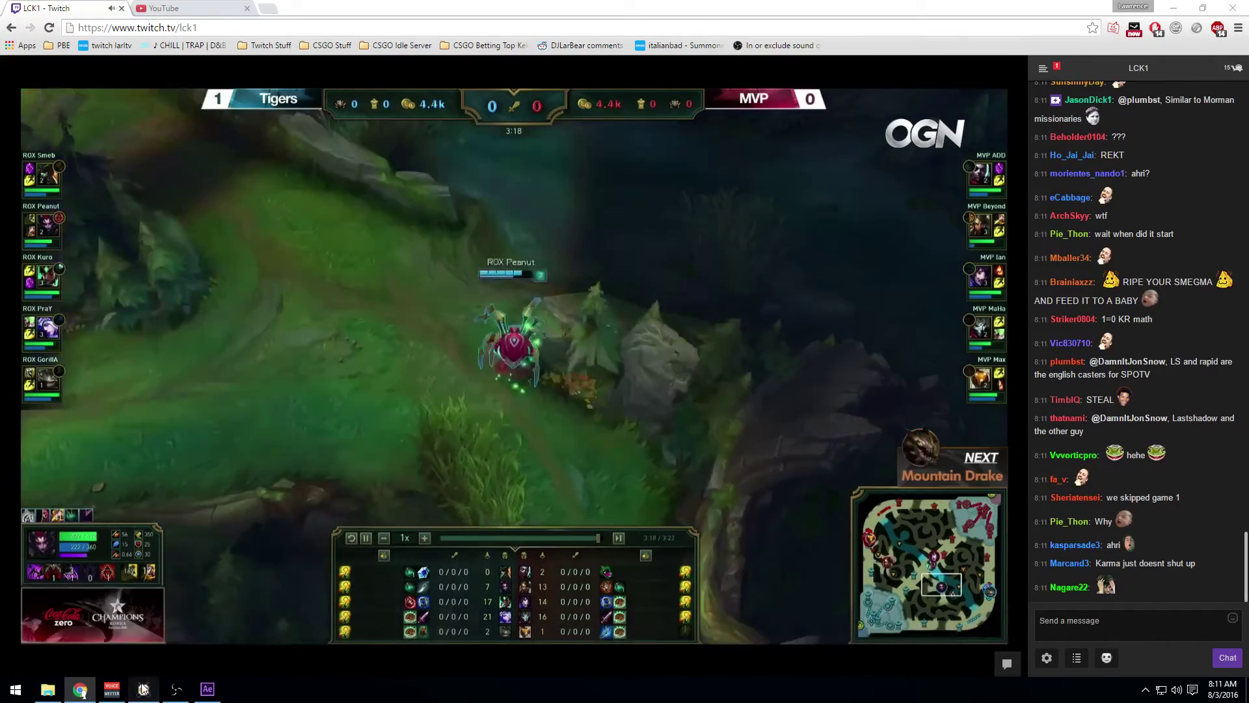
# Drag Chrome's audio into CheVolume's Realtek speakers group and go back to the stream.
pyautogui.click(143, 689)
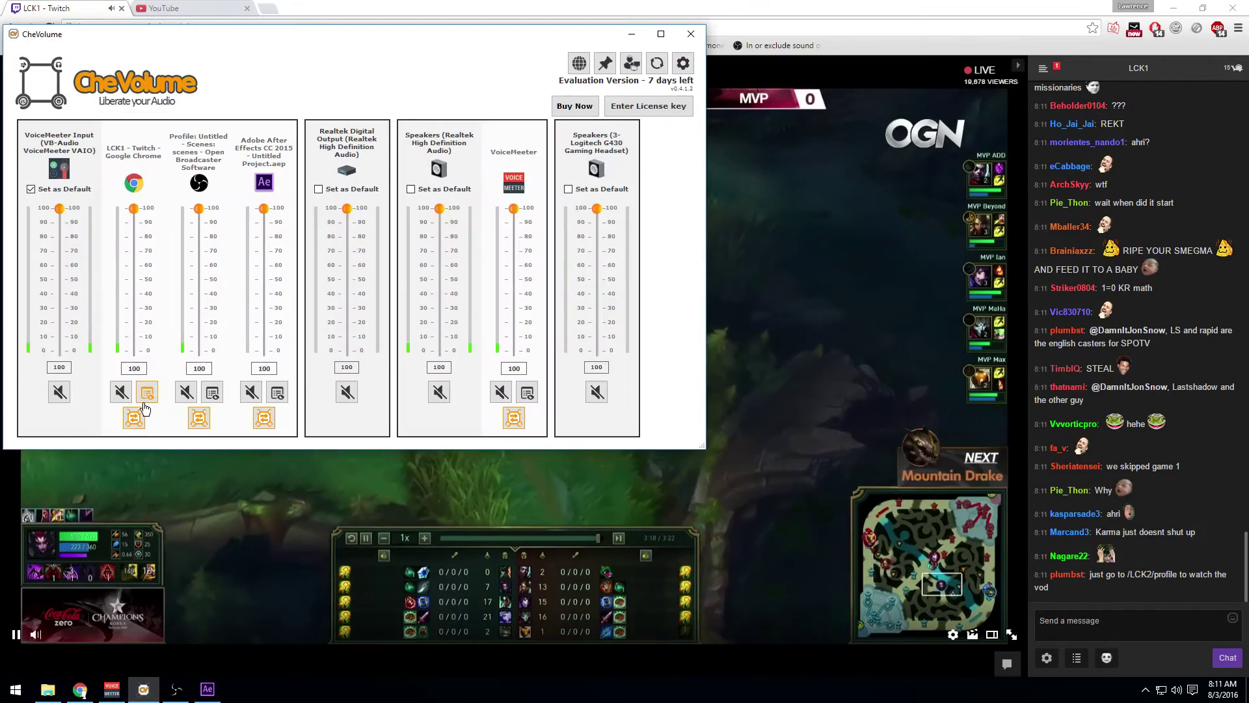
pyautogui.click(144, 402)
pyautogui.click(138, 346)
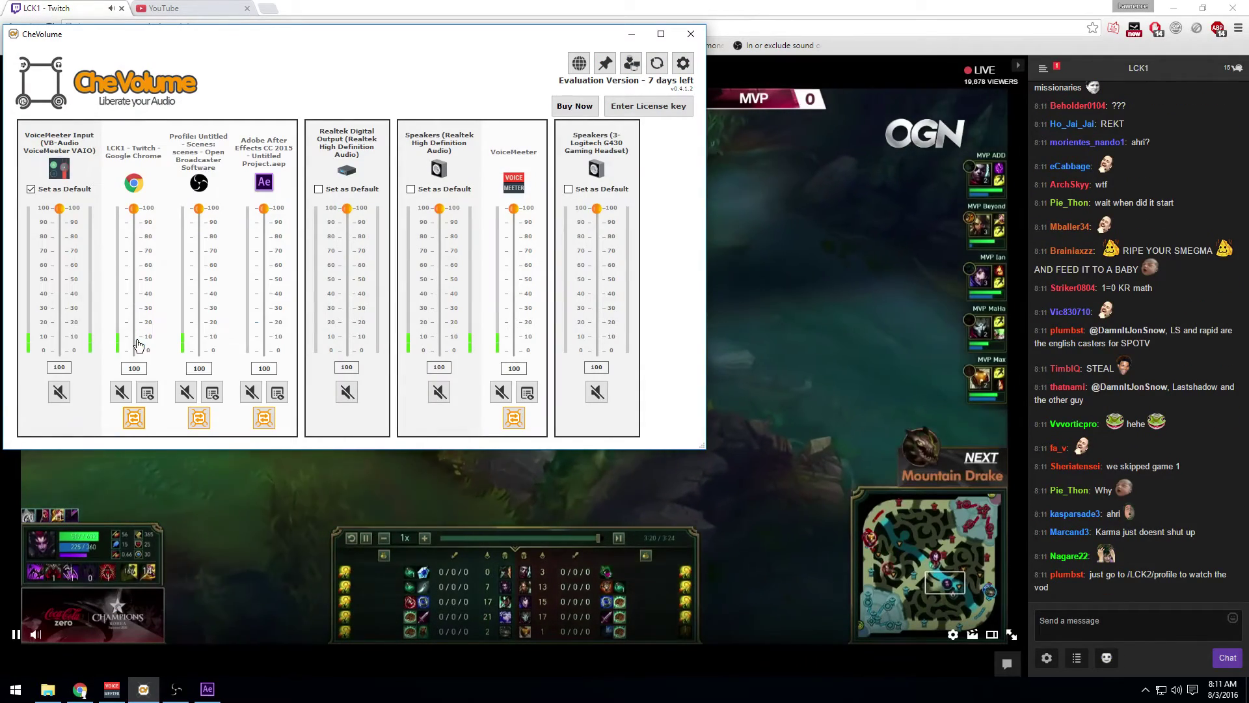
pyautogui.moveTo(137, 346)
pyautogui.mouseDown()
pyautogui.moveTo(575, 196)
pyautogui.moveTo(511, 186)
pyautogui.mouseUp()
pyautogui.click(80, 690)
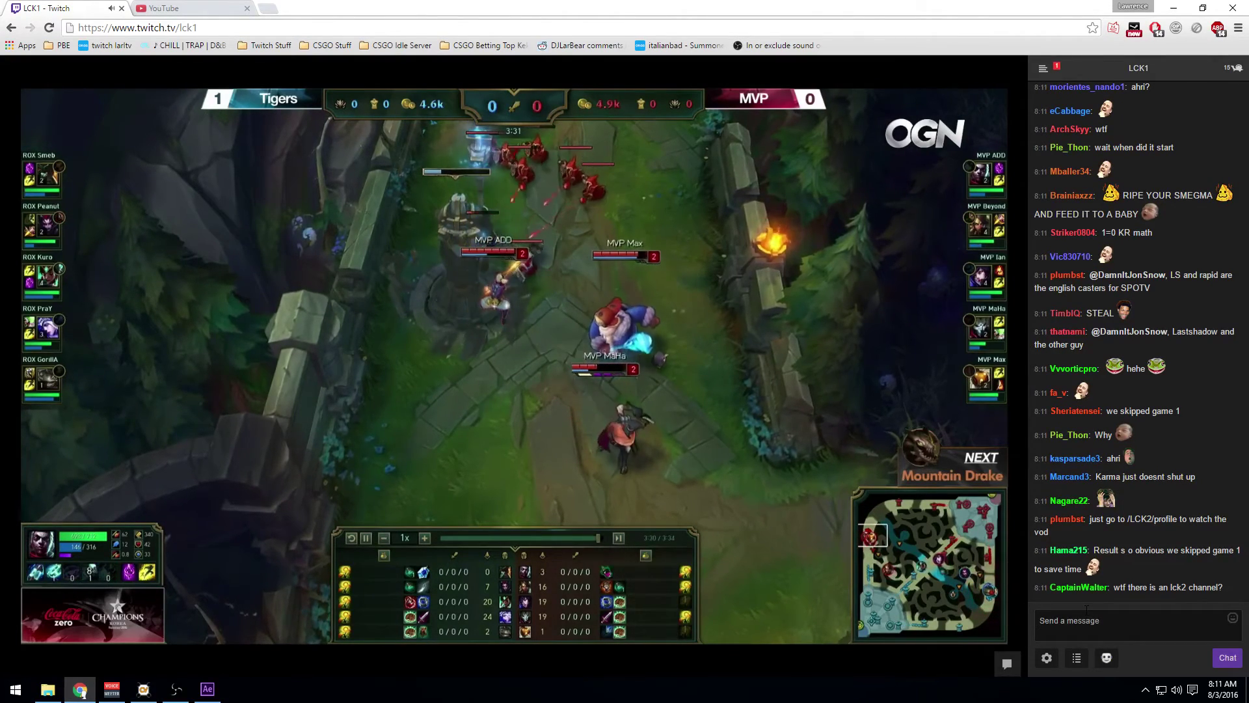
# Focus the LCK1 chat box, then open the VoiceMeeter mixer over the stream.
pyautogui.click(1086, 607)
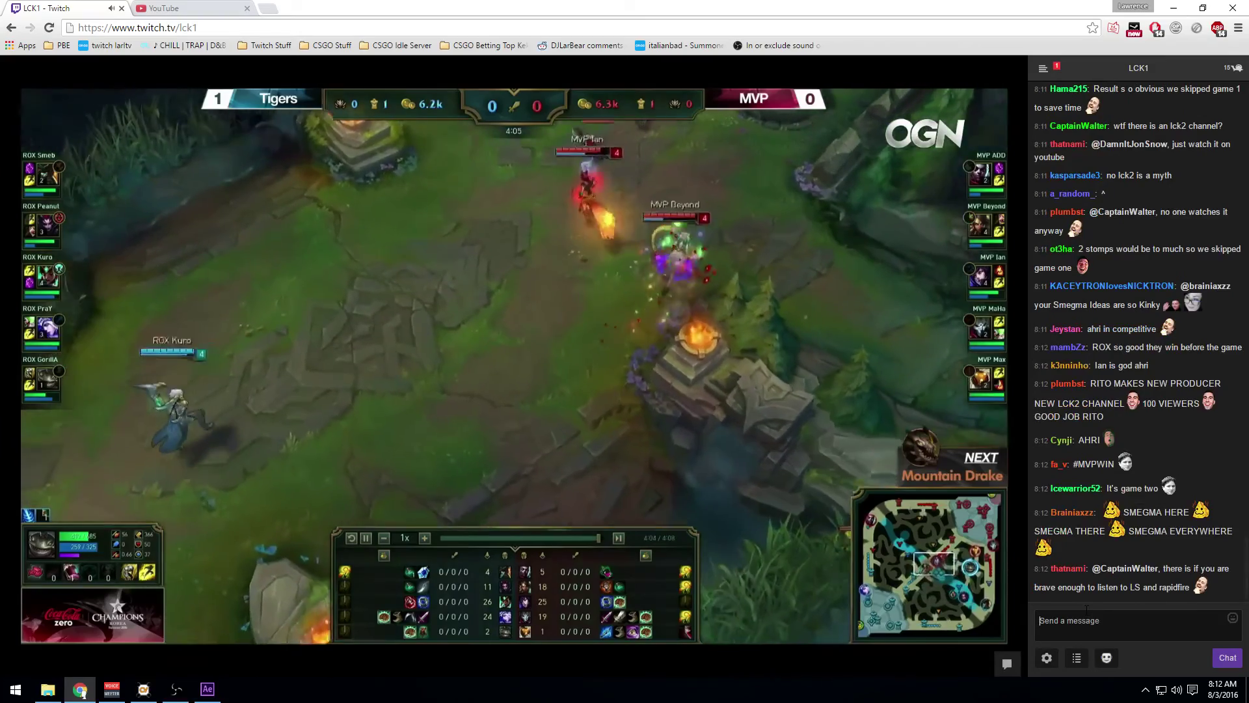
pyautogui.click(112, 690)
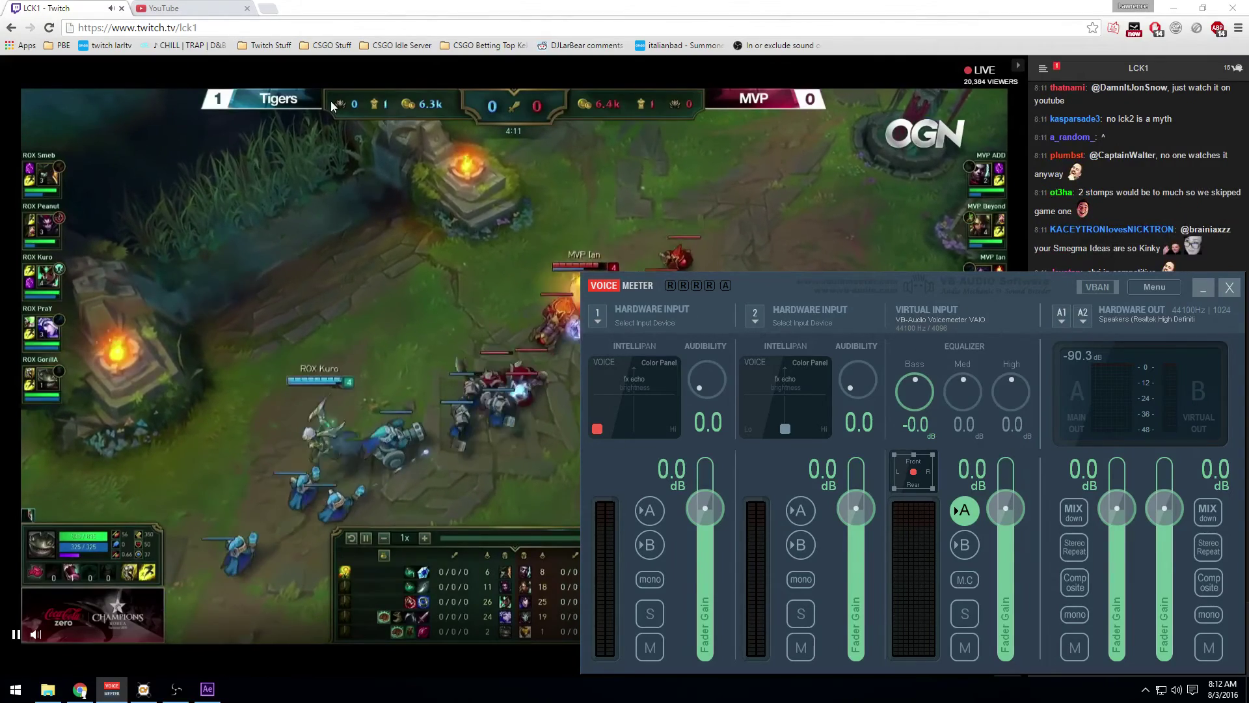
# Switch Chrome to the YouTube tab while keeping the VoiceMeeter mixer on top.
pyautogui.click(175, 8)
pyautogui.click(117, 691)
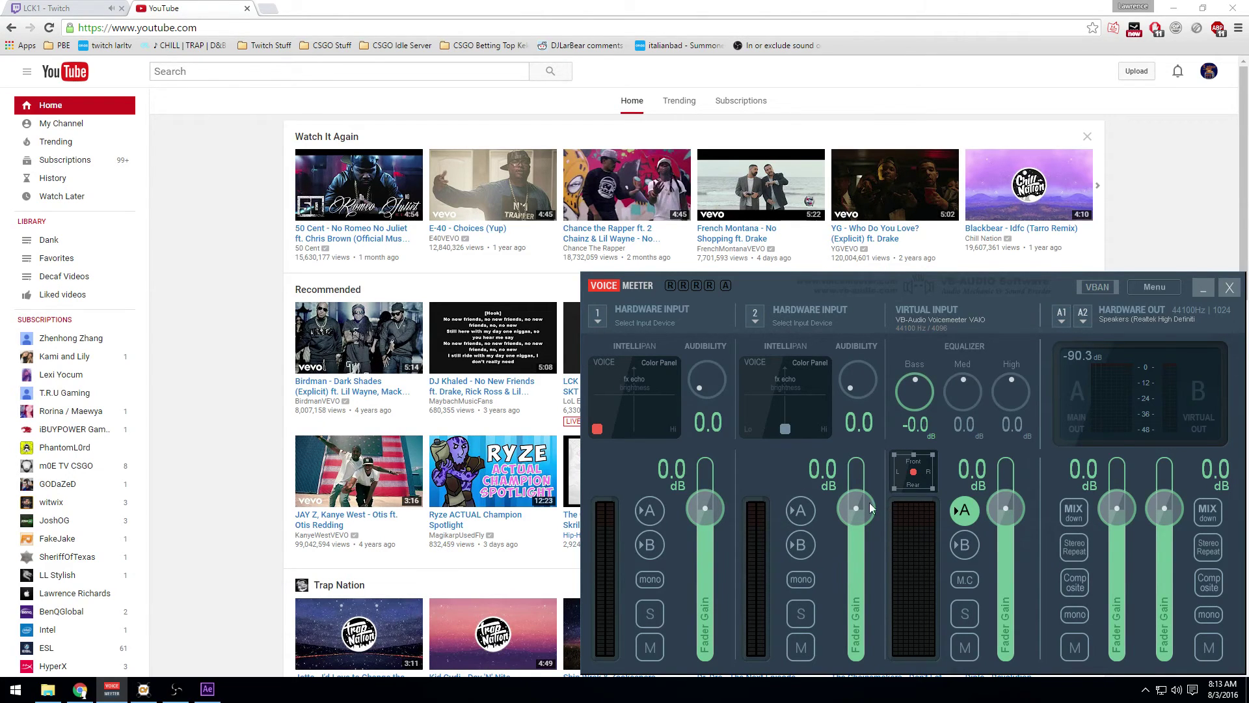
# Restore the Open Broadcaster Software window from the taskbar.
pyautogui.click(175, 688)
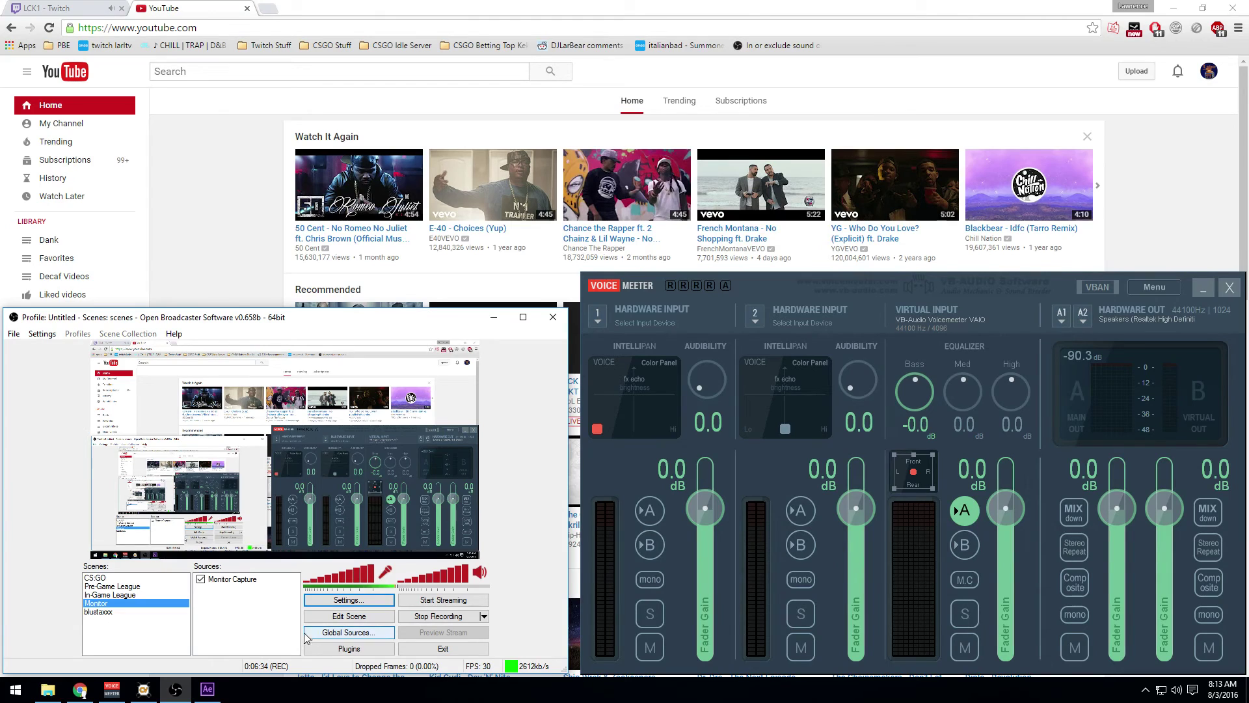